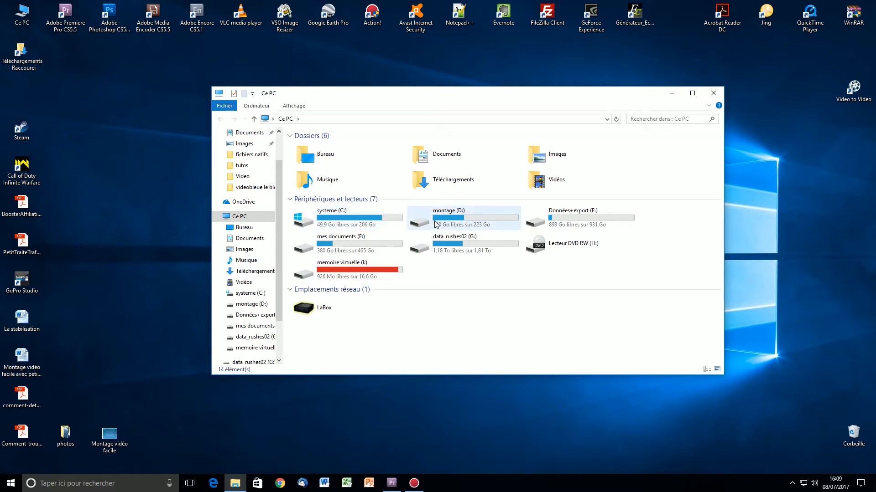
# Open the fichiers natifs folder inside videobleue le blog on the montage (D:) drive
pyautogui.moveTo(329, 215)
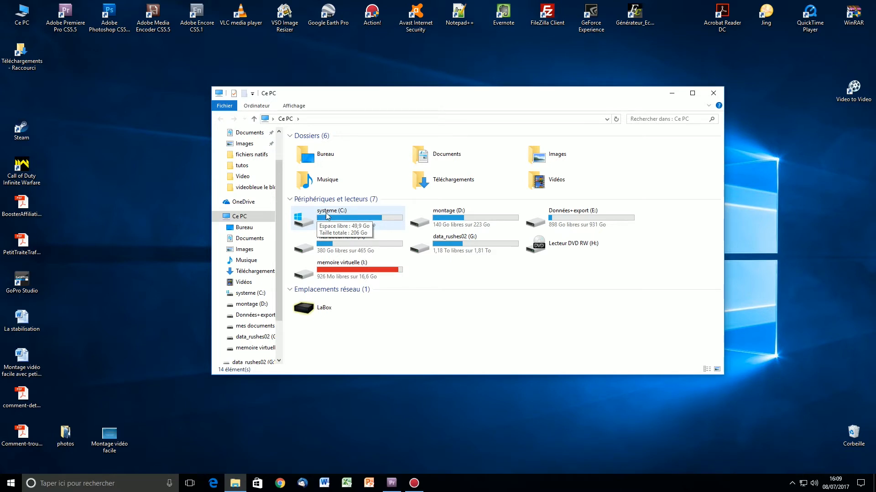
pyautogui.moveTo(439, 219)
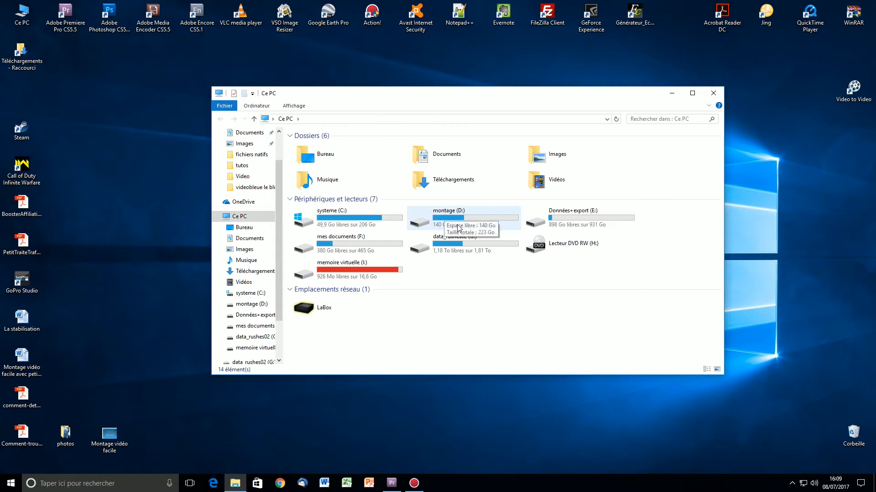
pyautogui.doubleClick(423, 220)
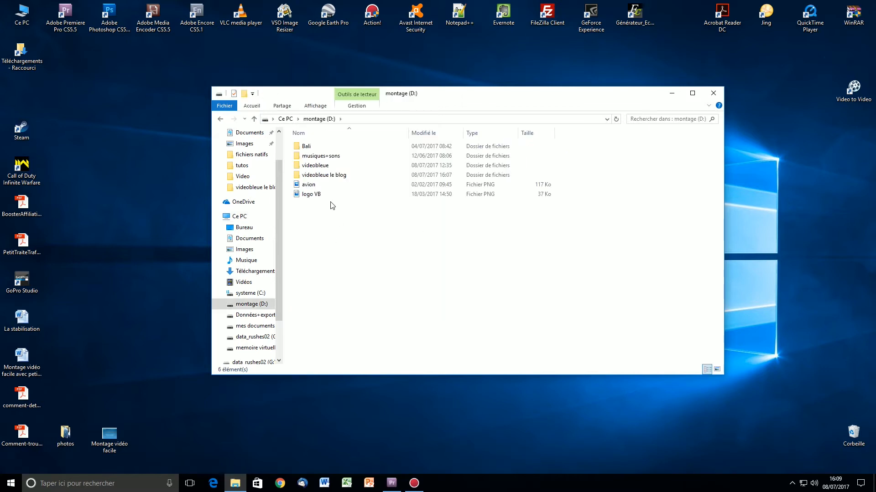
pyautogui.doubleClick(296, 175)
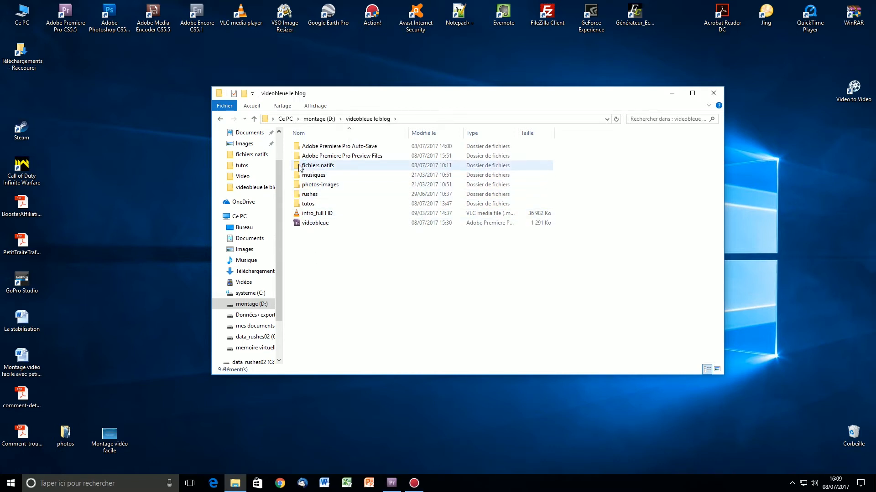
pyautogui.click(299, 167)
pyautogui.doubleClick(327, 166)
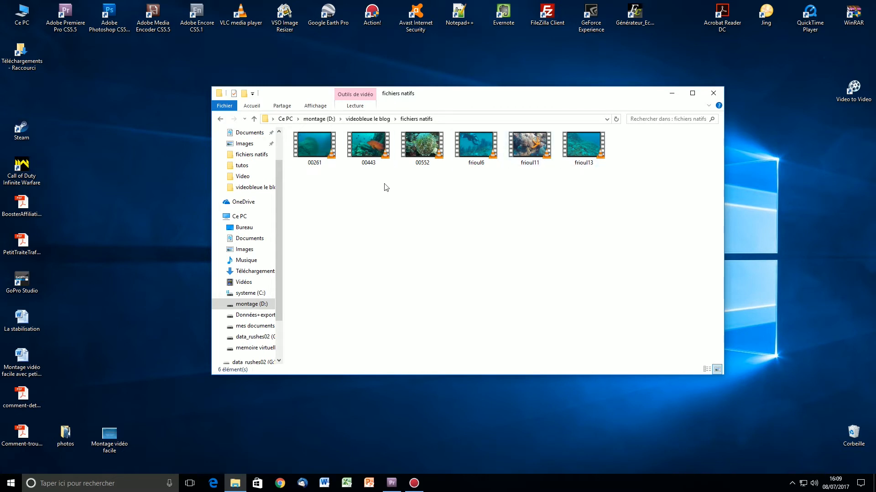
# Create a folder named "fichiers proxy" in the videobleue le blog folder, next to fichiers natifs
pyautogui.click(254, 119)
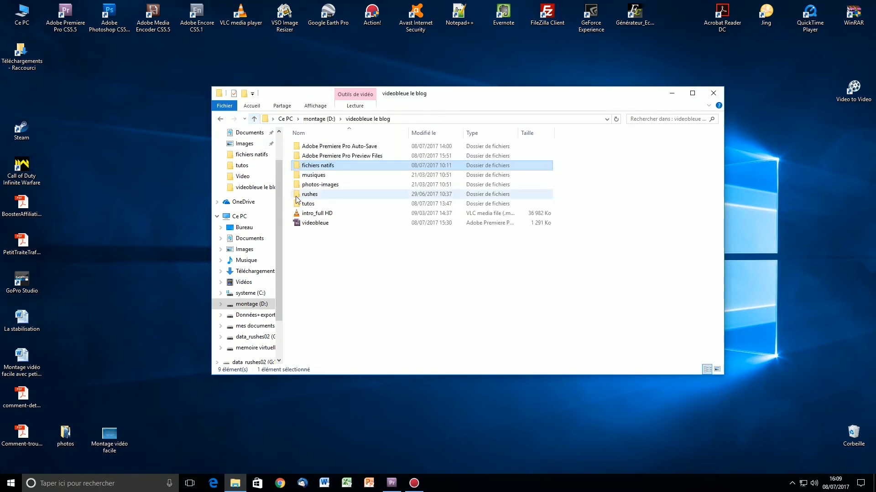
pyautogui.click(244, 94)
pyautogui.write('fichier')
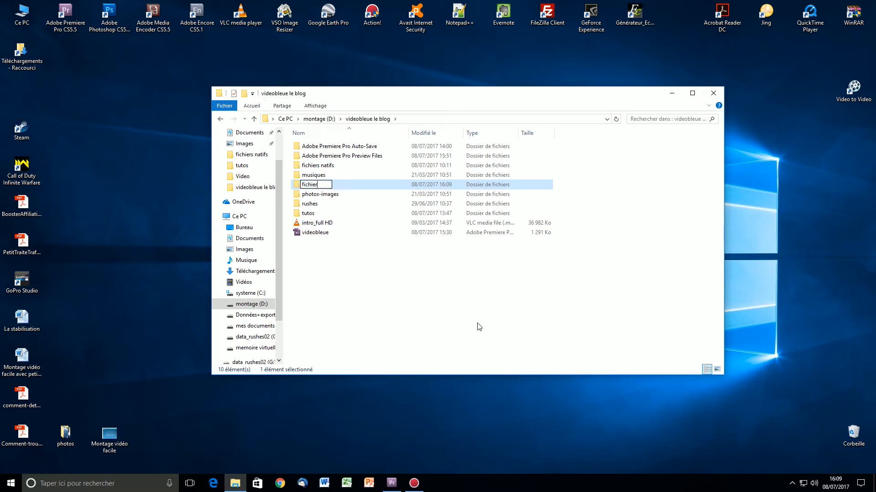
pyautogui.write('s proxy')
pyautogui.click(358, 269)
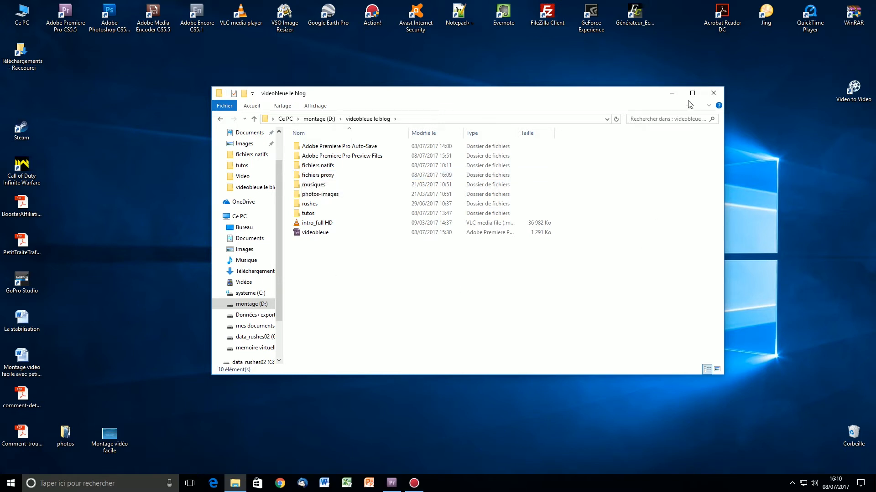
# Minimise the folder window and move the Video to Video shortcut to an empty area of the desktop
pyautogui.click(671, 94)
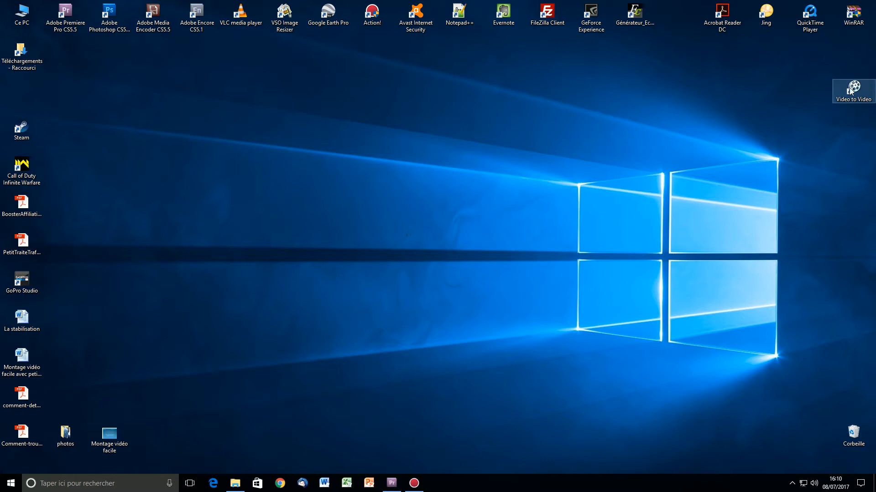
pyautogui.moveTo(858, 90); pyautogui.dragTo(337, 214)
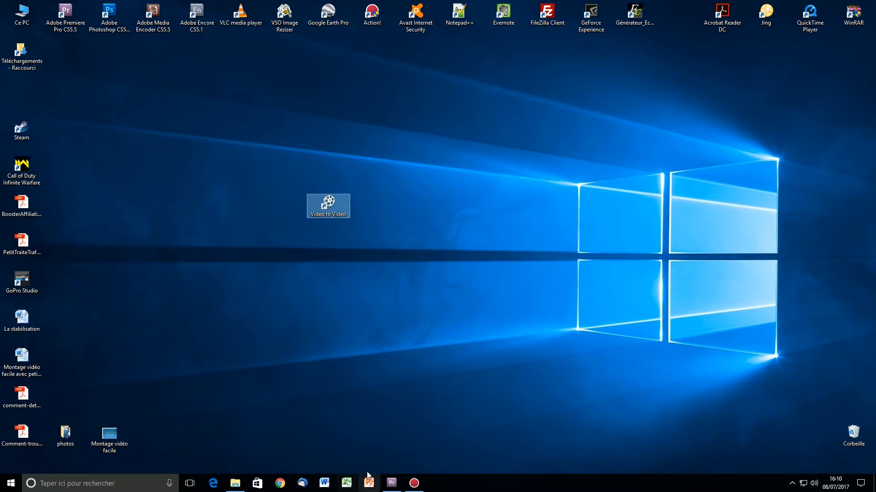
# Switch to Chrome, search Google for "video to video" and open the 01net.com download page for Video to Video
pyautogui.click(281, 484)
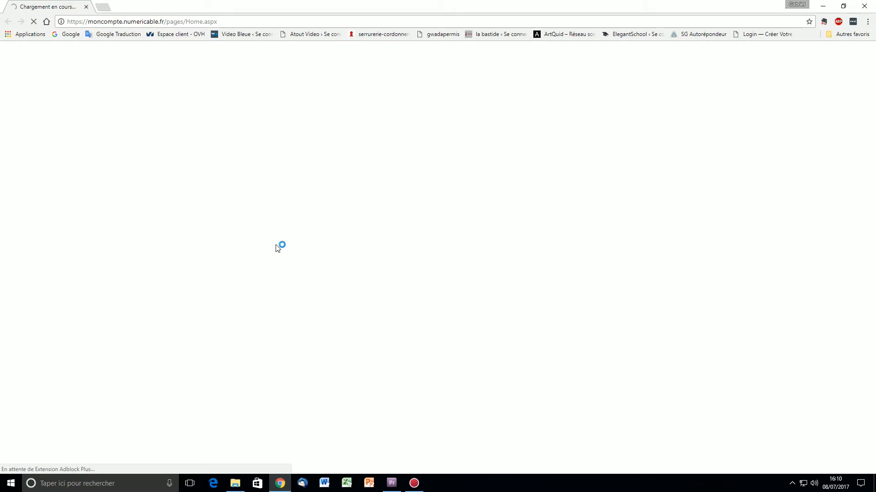
pyautogui.click(69, 35)
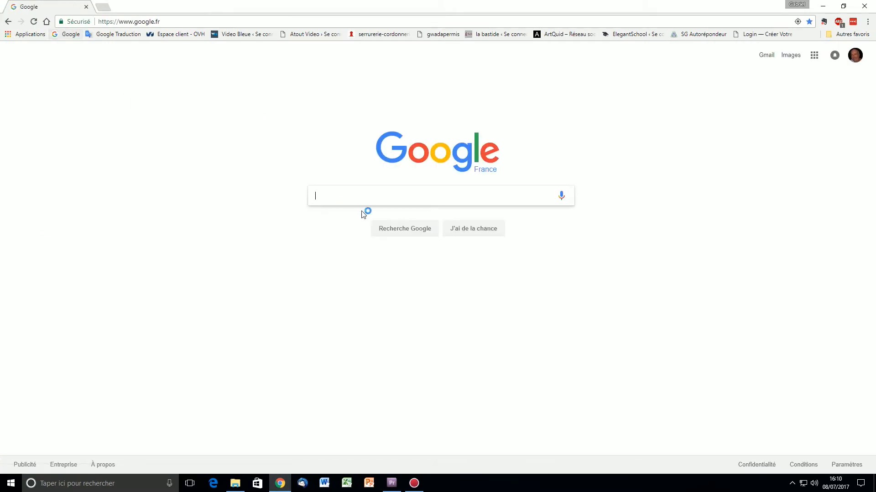
pyautogui.click(338, 194)
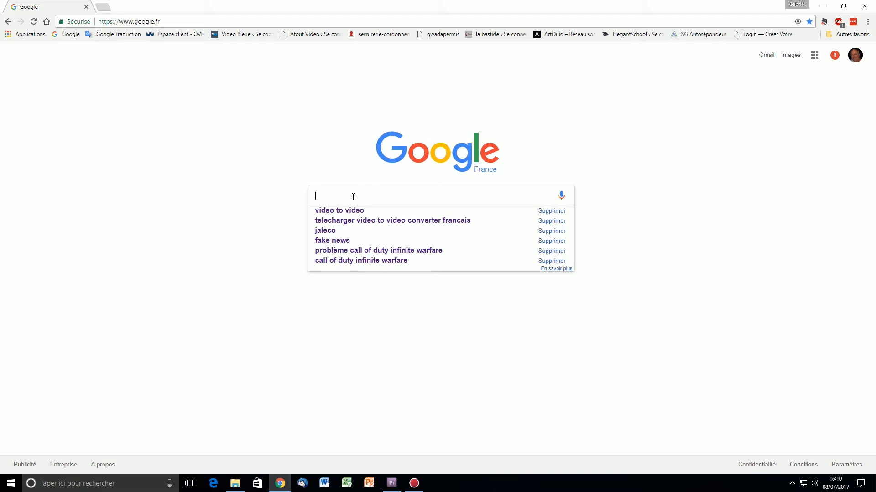
pyautogui.click(352, 211)
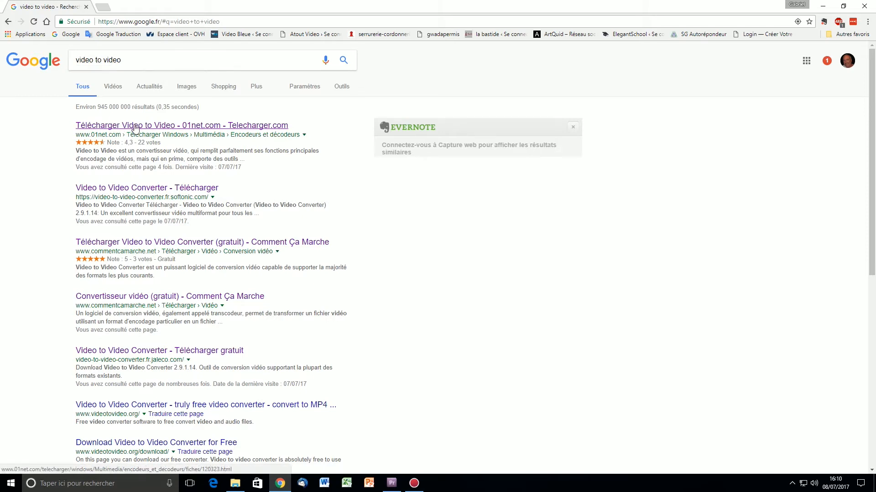
pyautogui.click(118, 130)
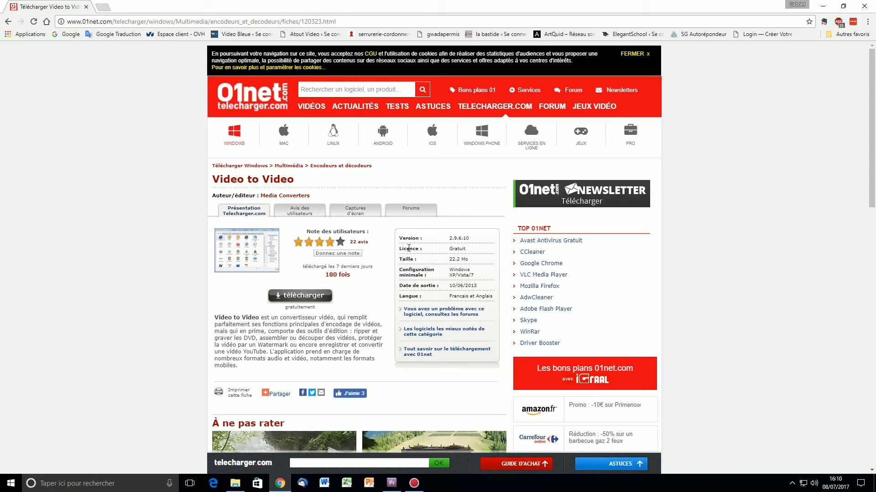
# Download the Video to Video installer, dismissing the site's notice, and save it as videotovideo_setup in Téléchargements
pyautogui.click(303, 296)
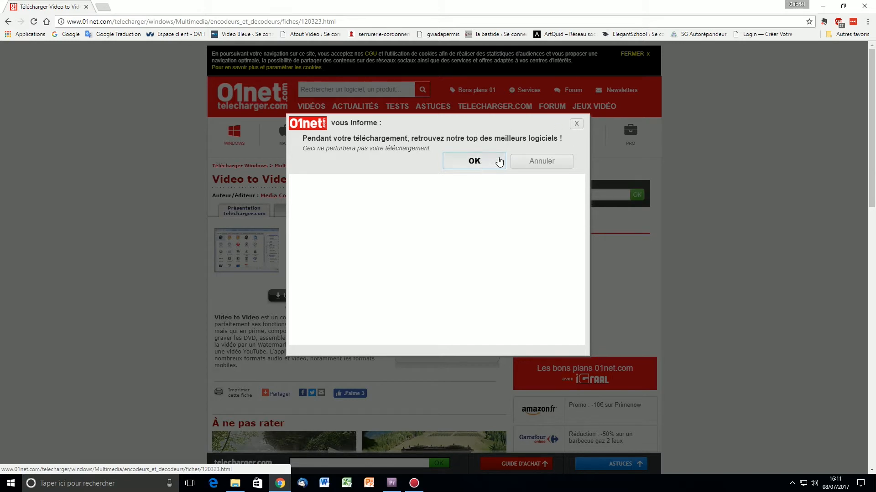
pyautogui.click(577, 125)
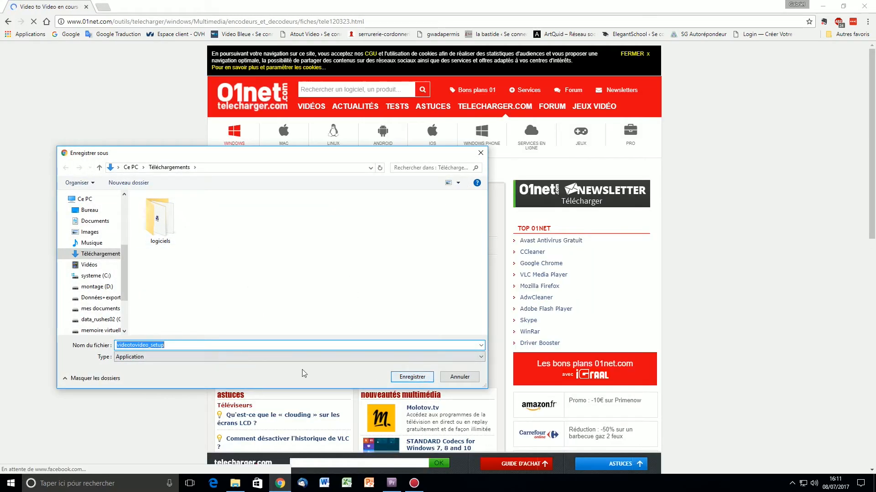
pyautogui.click(412, 377)
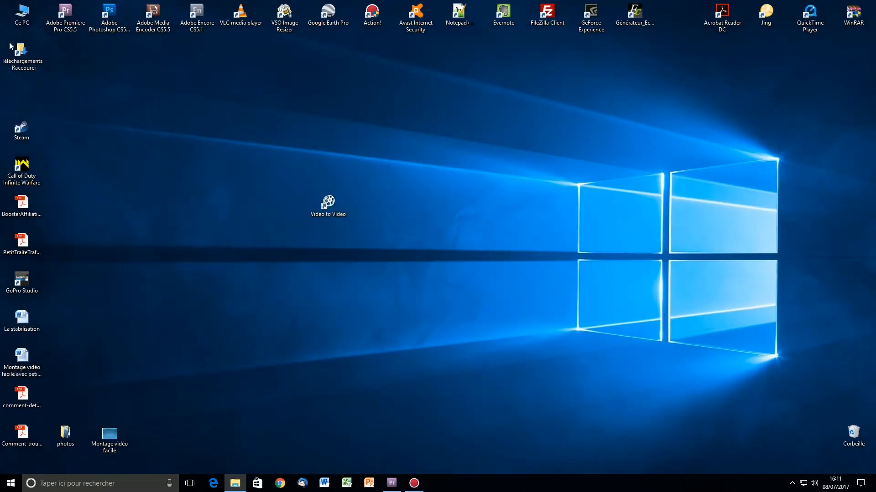
# Run the videotovideo_setup installer from the Téléchargements folder, exit the setup wizard without installing and close the folder window
pyautogui.doubleClick(10, 46)
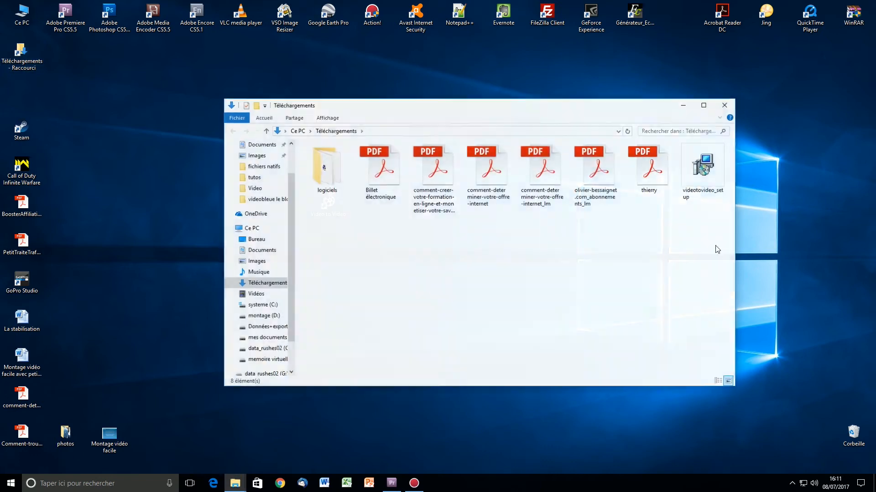
pyautogui.doubleClick(705, 171)
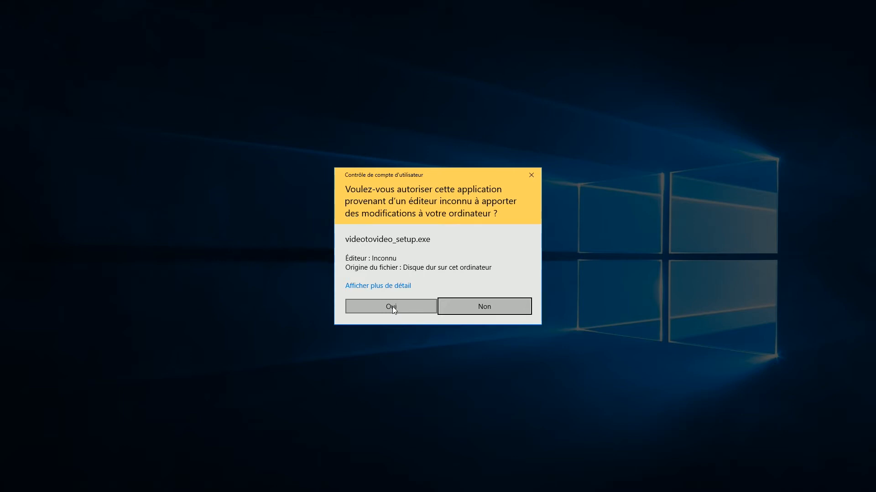
pyautogui.click(392, 307)
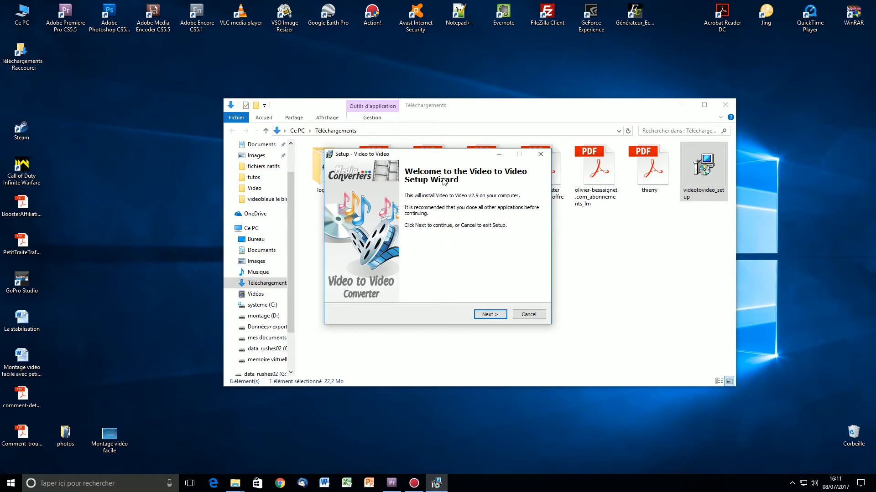
pyautogui.click(540, 154)
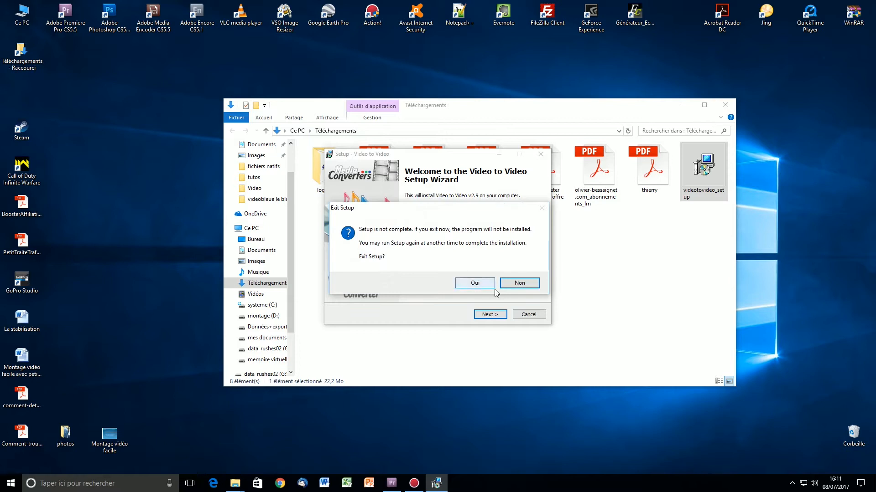
pyautogui.click(474, 282)
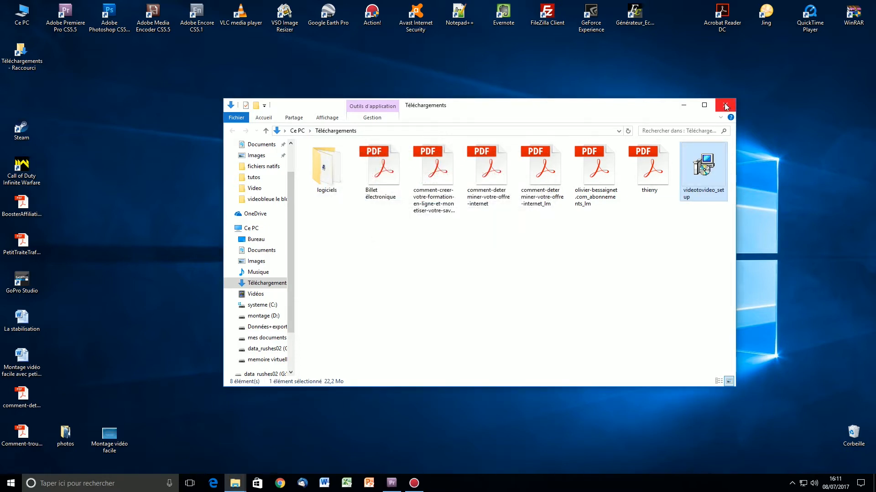
pyautogui.click(725, 105)
# Launch Video to Video from its desktop shortcut and add the clips from the videobleue le blog\fichiers natifs folder for conversion
pyautogui.moveTo(328, 200); pyautogui.dragTo(372, 222)
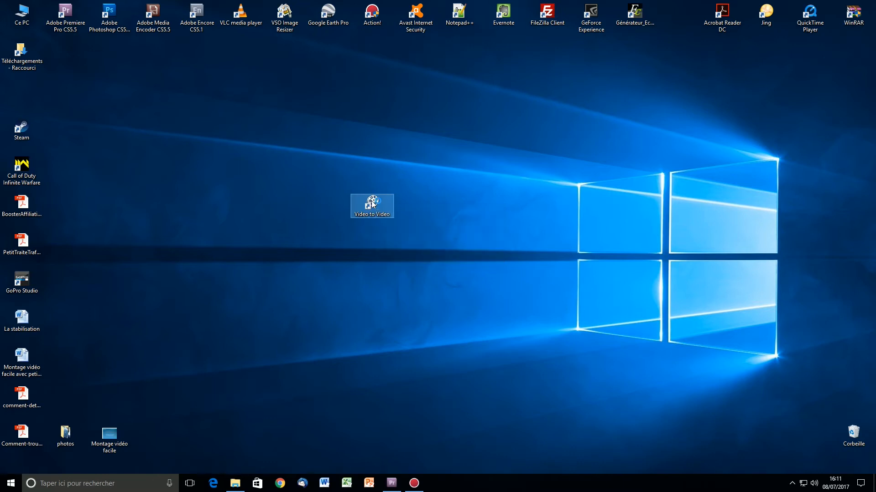
pyautogui.doubleClick(373, 204)
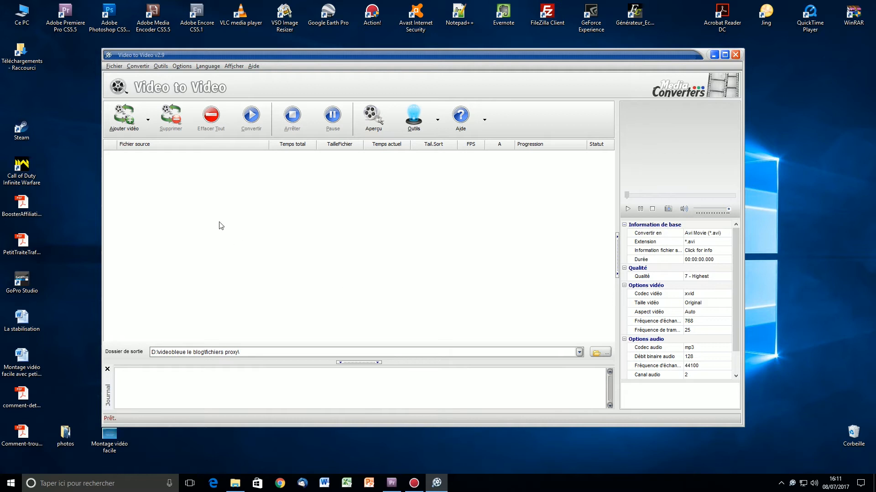
pyautogui.click(123, 118)
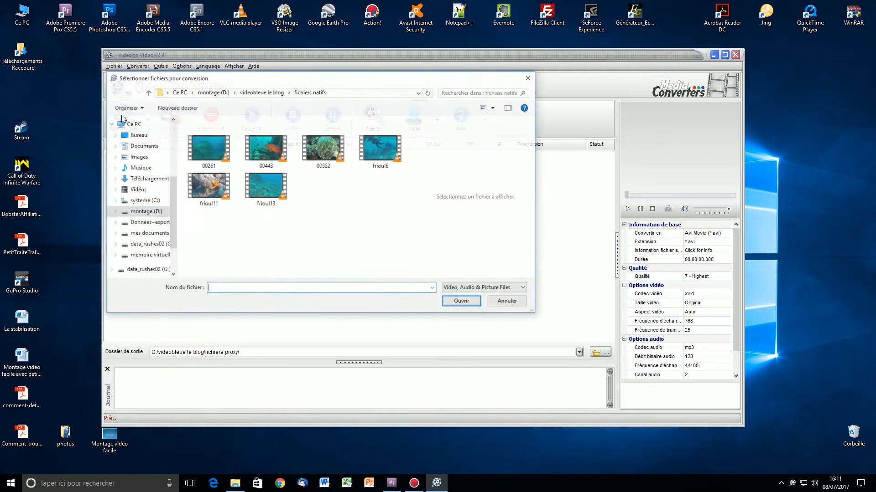
pyautogui.click(260, 92)
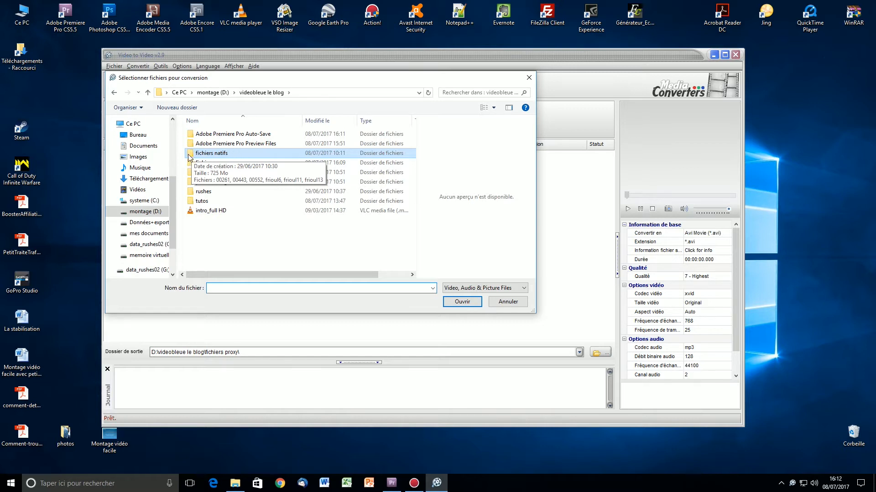
pyautogui.doubleClick(190, 154)
pyautogui.moveTo(214, 212); pyautogui.dragTo(404, 119)
pyautogui.click(471, 305)
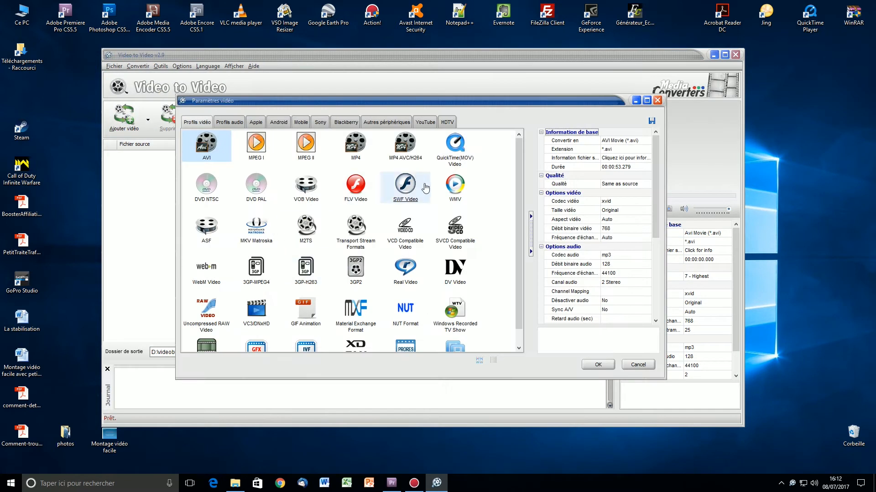
# Compare the settings of the M2TS and MPEG II video profiles, and select MPEG II as the output format
pyautogui.moveTo(517, 168); pyautogui.dragTo(518, 144)
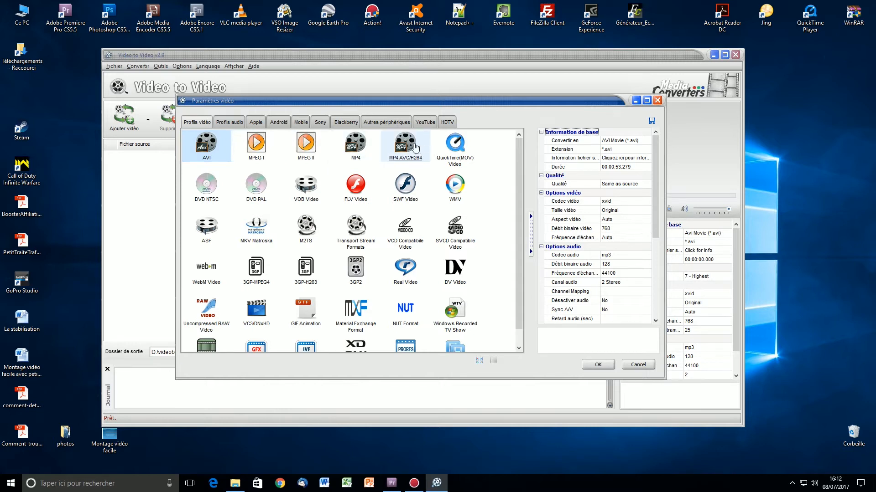
pyautogui.click(305, 227)
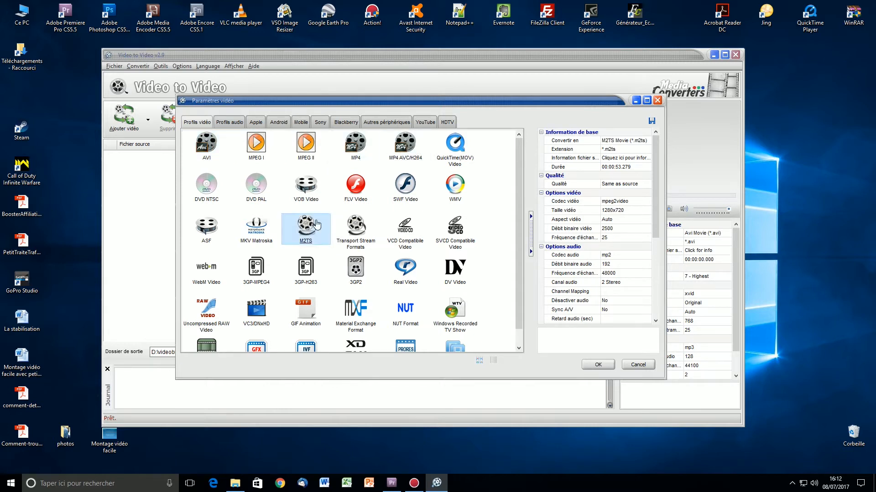
pyautogui.click(305, 145)
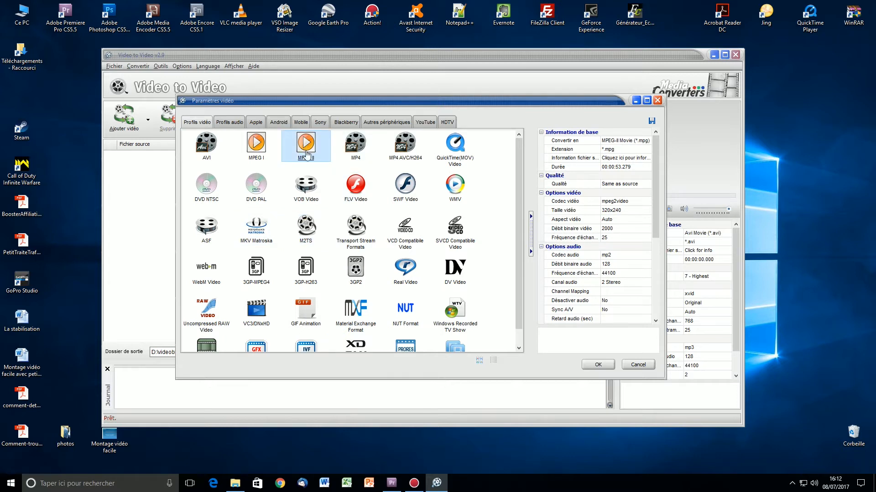
pyautogui.click(307, 225)
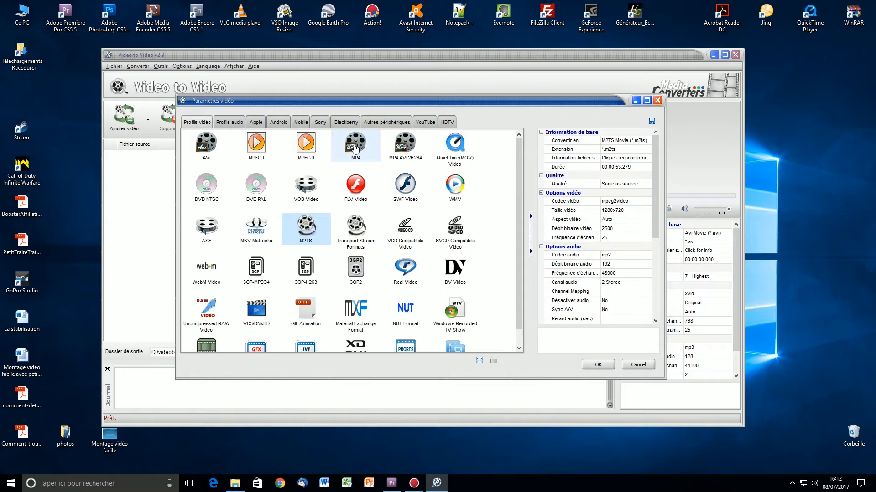
pyautogui.click(306, 150)
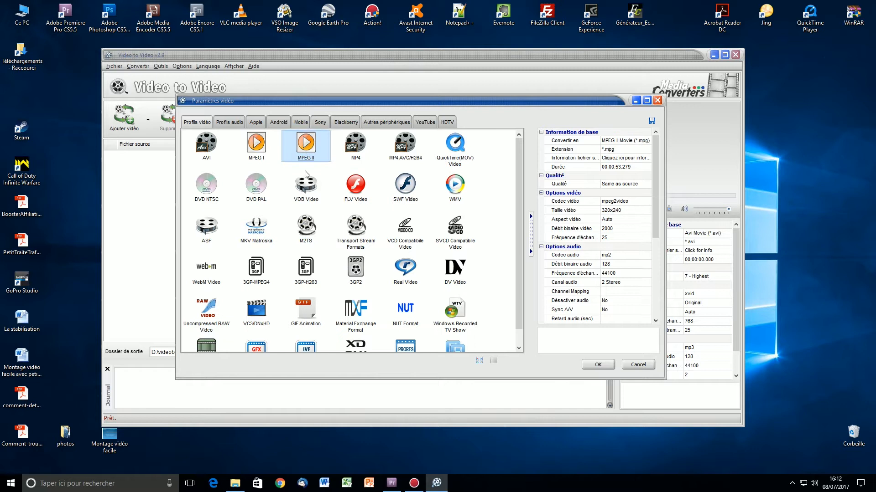
pyautogui.click(301, 233)
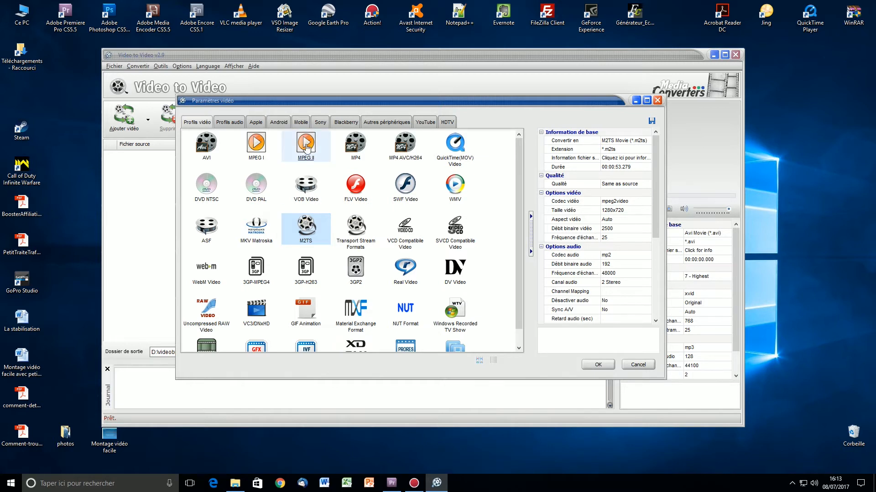
pyautogui.click(306, 148)
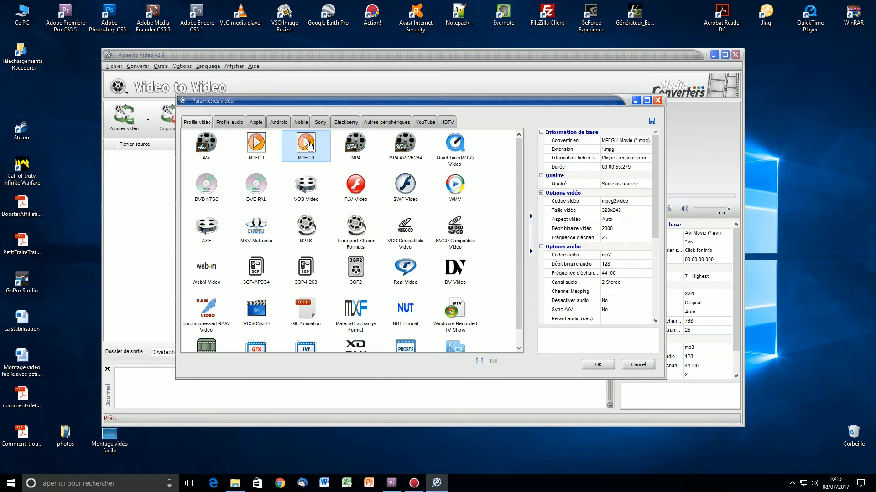
# Select the M2TS video profile as the output format and set its quality to 4 - Normal
pyautogui.click(305, 230)
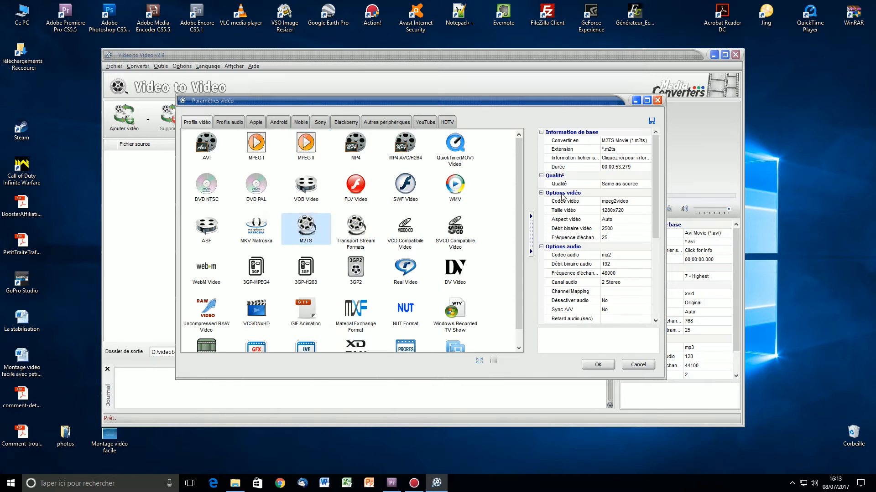
pyautogui.moveTo(654, 156)
pyautogui.mouseDown()
pyautogui.moveTo(654, 231)
pyautogui.moveTo(653, 145)
pyautogui.mouseUp()
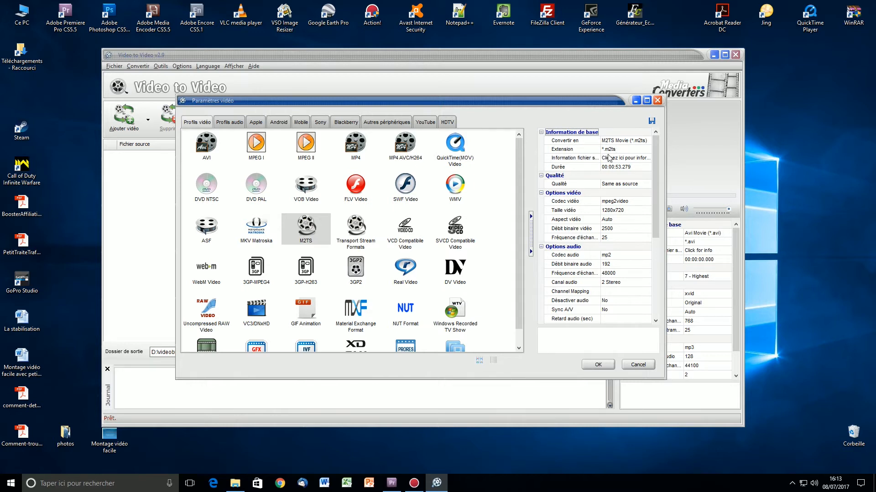
pyautogui.moveTo(654, 155); pyautogui.dragTo(656, 170)
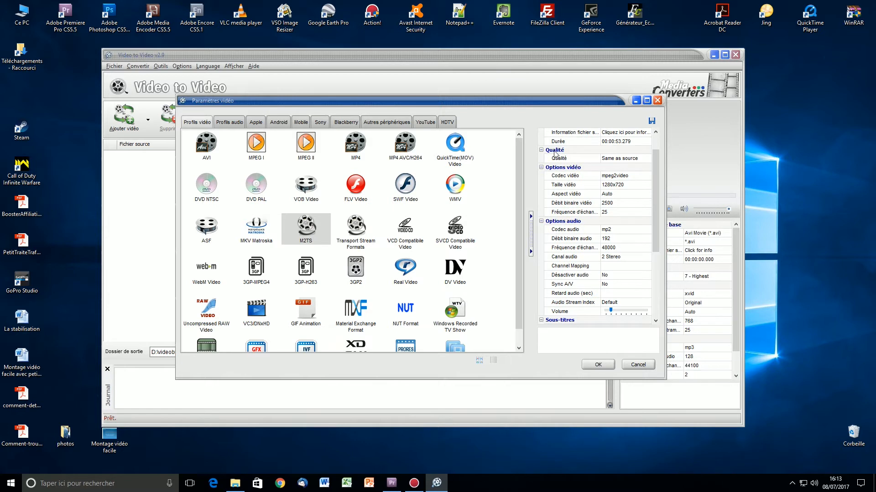
pyautogui.click(626, 158)
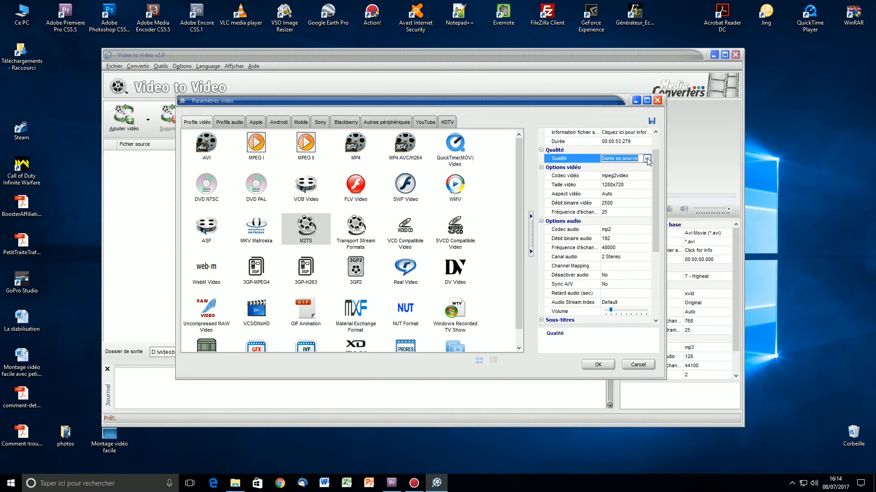
pyautogui.click(647, 158)
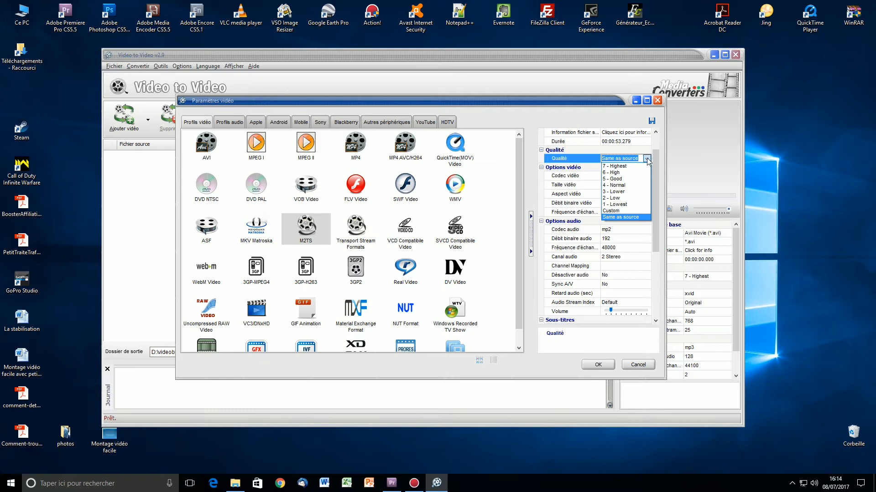
pyautogui.click(619, 186)
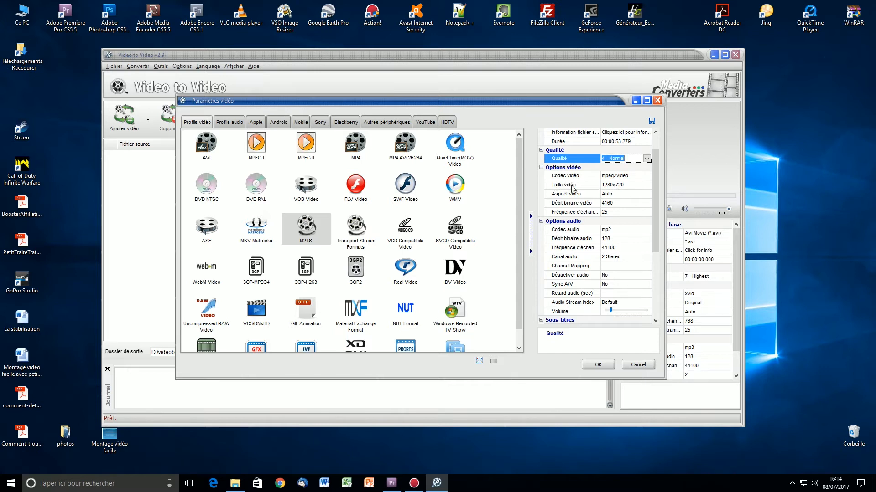
# Set the M2TS profile's video size to Original and accept the conversion settings
pyautogui.click(620, 185)
pyautogui.click(646, 185)
pyautogui.moveTo(648, 223); pyautogui.dragTo(648, 201)
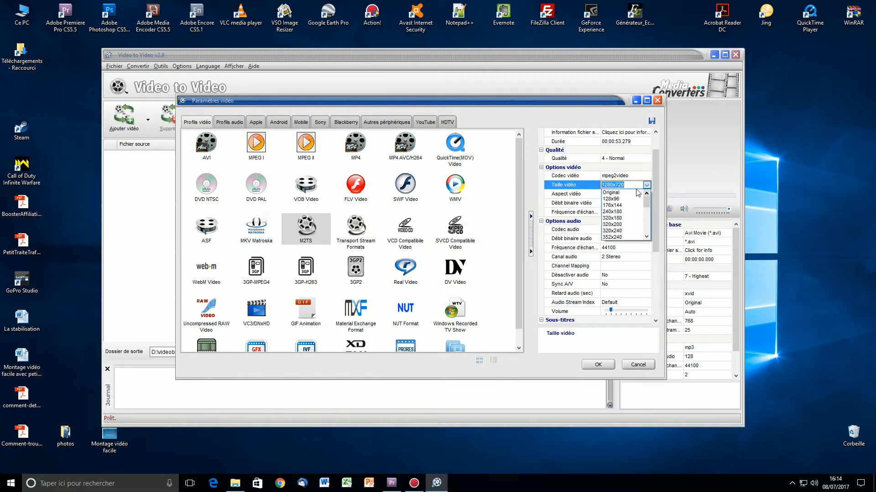
pyautogui.click(613, 193)
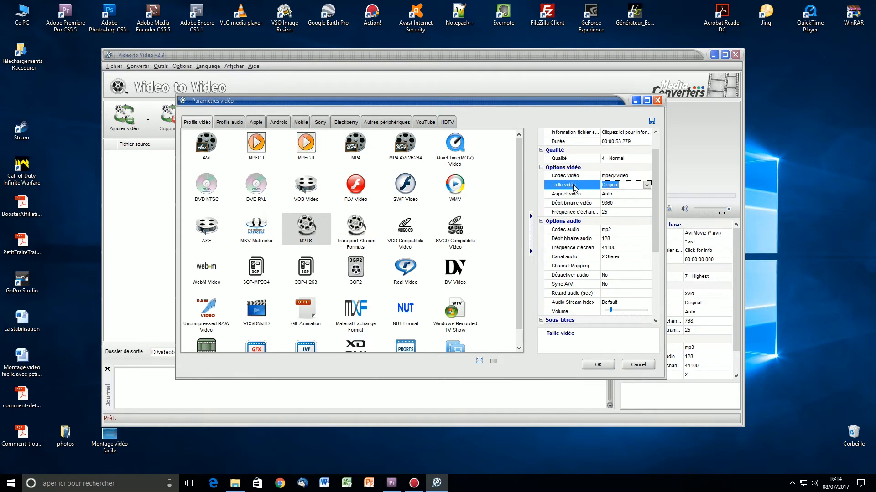
pyautogui.moveTo(653, 201); pyautogui.dragTo(654, 167)
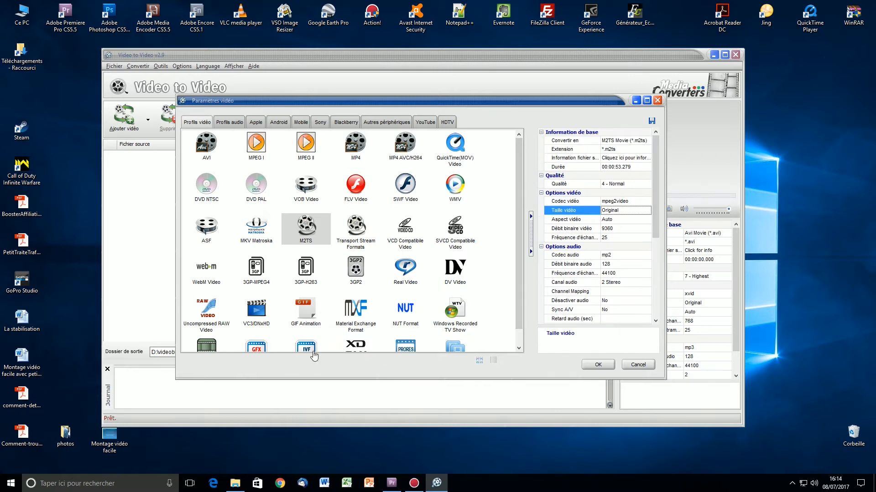
pyautogui.click(598, 365)
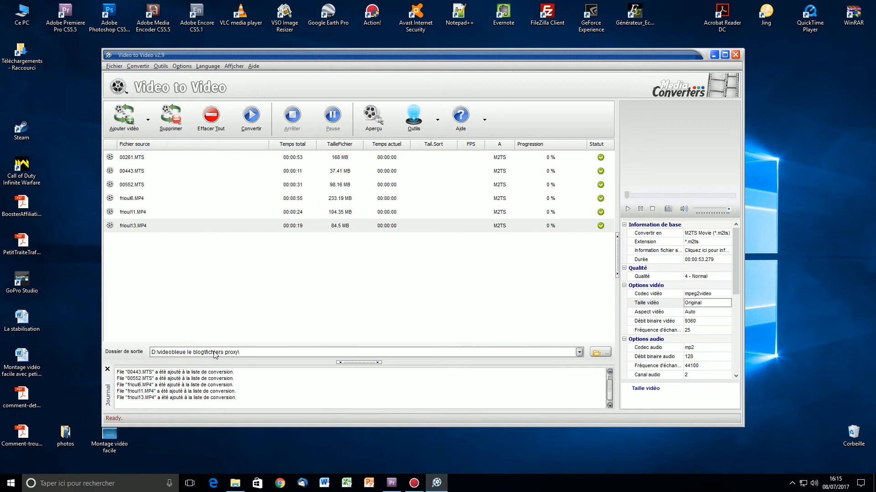
# Choose videobleue le blog\fichiers proxy as the output folder, convert all listed clips to M2TS and close the converter
pyautogui.click(597, 354)
pyautogui.moveTo(506, 234); pyautogui.dragTo(512, 256)
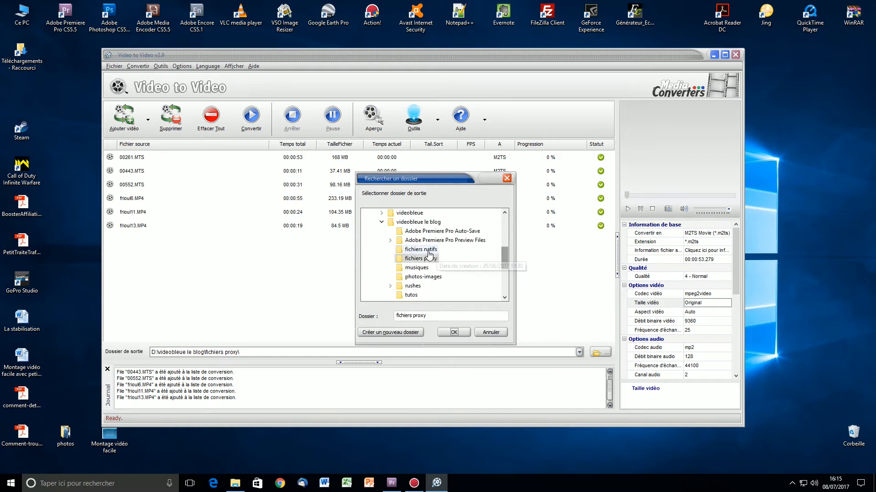
pyautogui.click(416, 259)
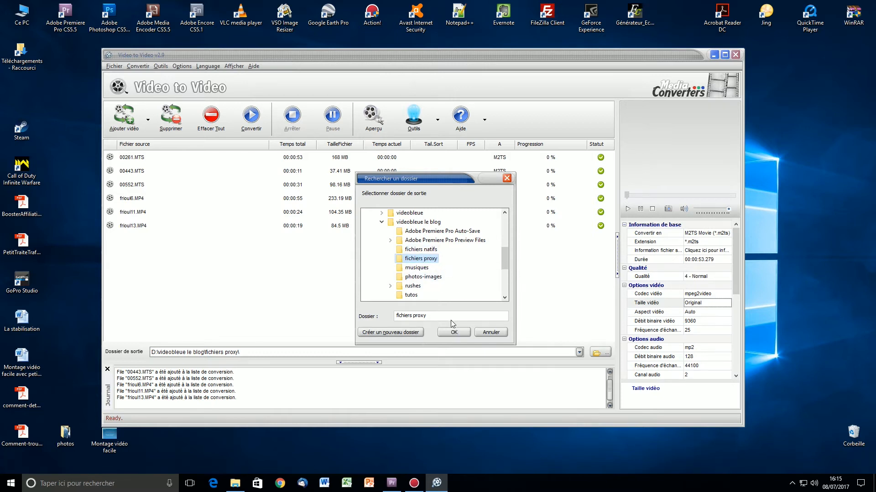
pyautogui.click(454, 333)
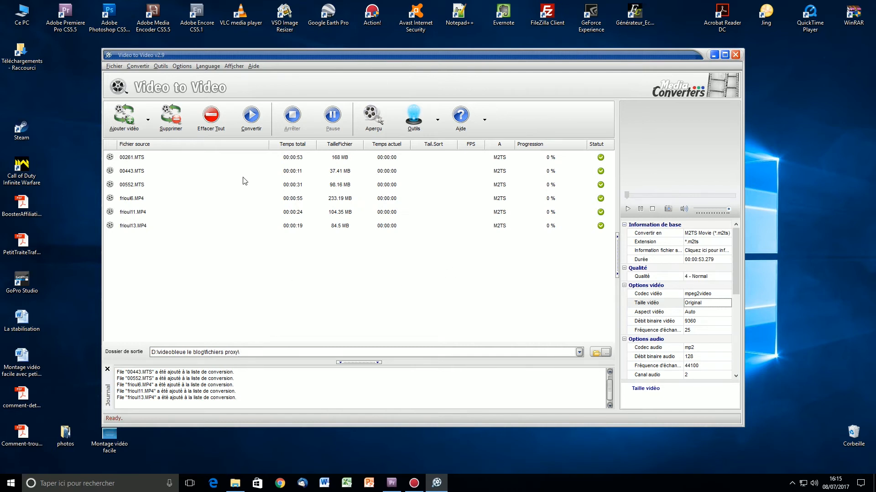
pyautogui.click(250, 118)
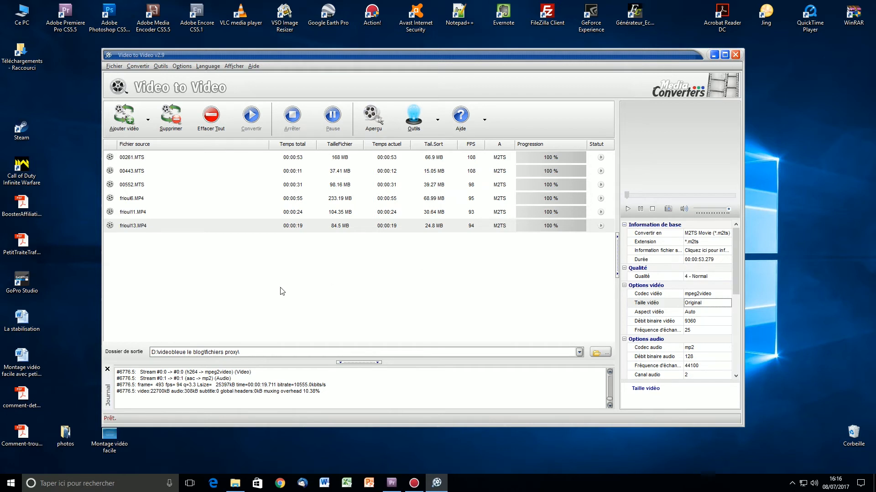
pyautogui.click(735, 55)
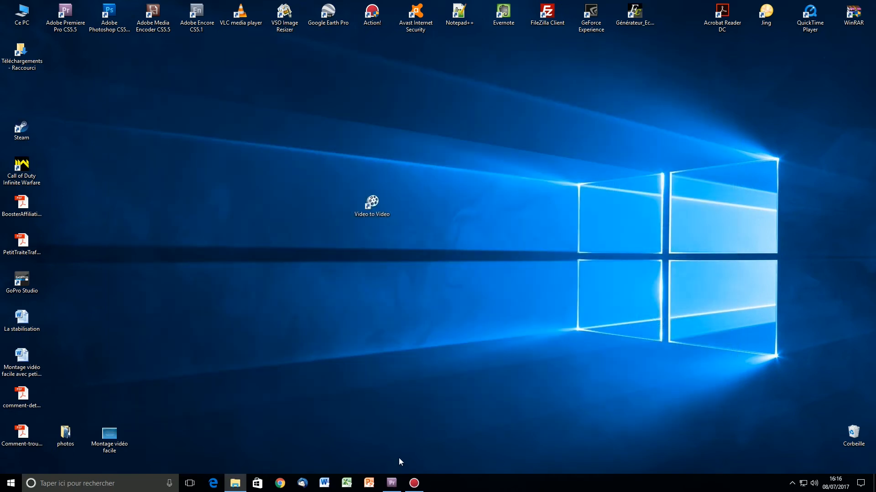
# Switch to Adobe Premiere Pro and import the six converted clips from the fichiers proxy folder into the fichiers proxy bin
pyautogui.click(392, 484)
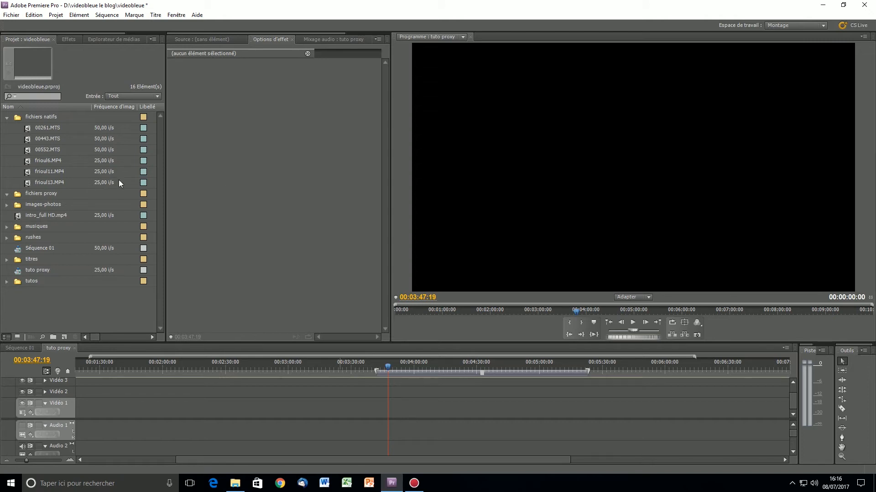
pyautogui.click(18, 195)
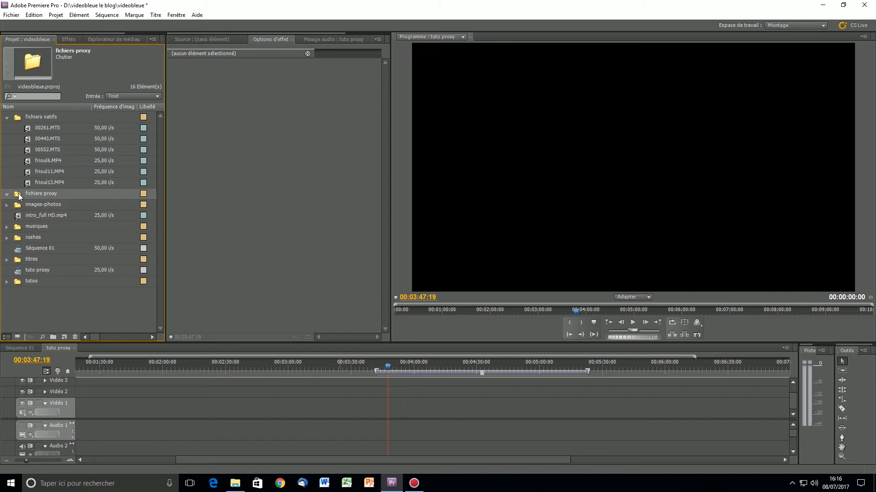
pyautogui.hotkey('ctrl', 'i')
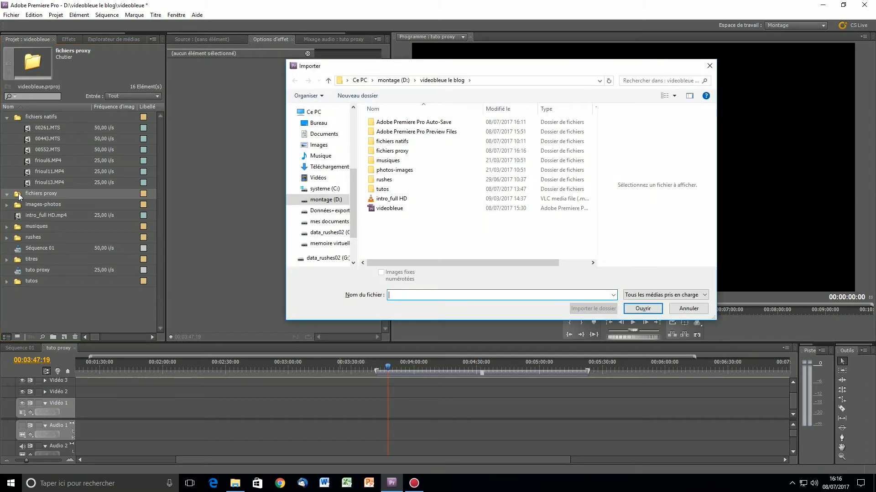
pyautogui.click(322, 199)
pyautogui.click(565, 140)
pyautogui.doubleClick(566, 140)
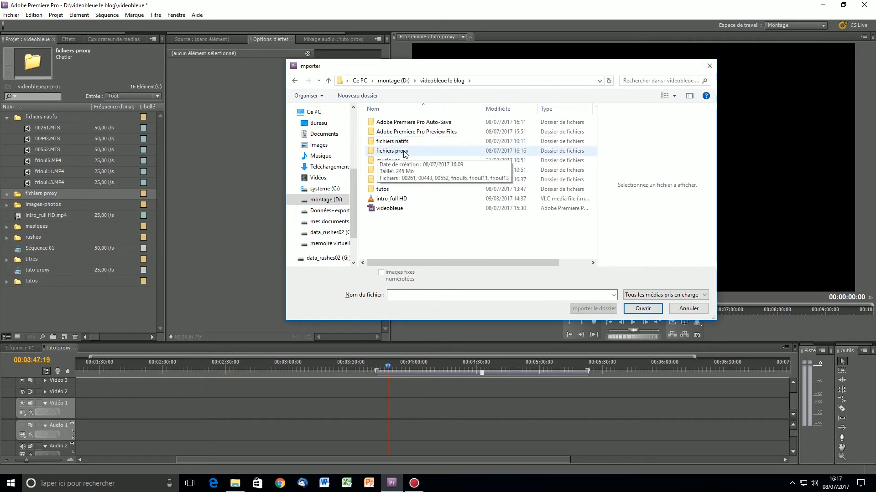
pyautogui.doubleClick(371, 152)
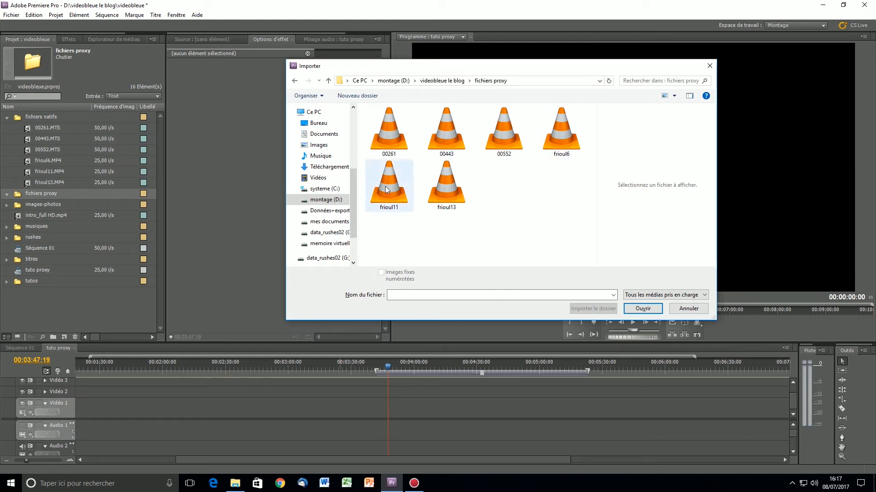
pyautogui.moveTo(393, 218); pyautogui.dragTo(579, 122)
pyautogui.click(643, 308)
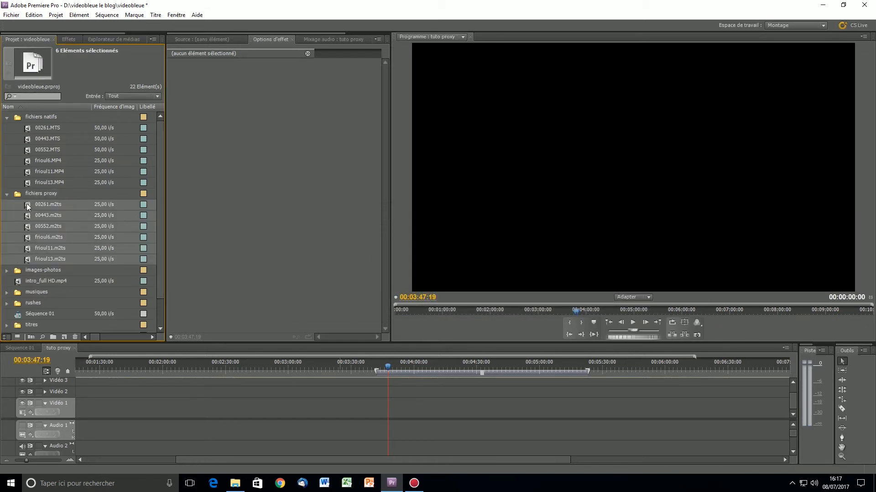
# Place the six proxy clips on the Video 1 track of the tuto proxy sequence and preview the first one
pyautogui.moveTo(27, 205); pyautogui.dragTo(520, 418)
pyautogui.click(337, 374)
pyautogui.moveTo(337, 366); pyautogui.dragTo(416, 372)
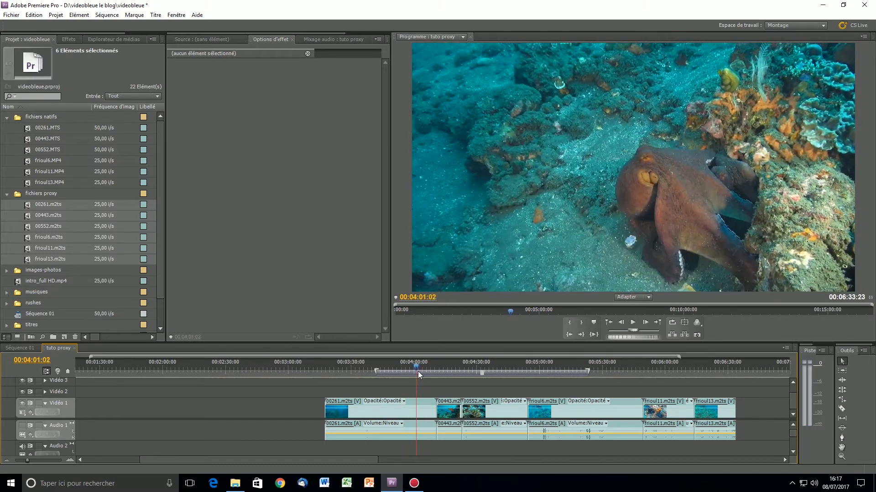
# Move 00261.m2ts earlier on the track, add the native 00261.MTS after it and compare how both clips scrub
pyautogui.click(329, 402)
pyautogui.moveTo(329, 402); pyautogui.dragTo(154, 402)
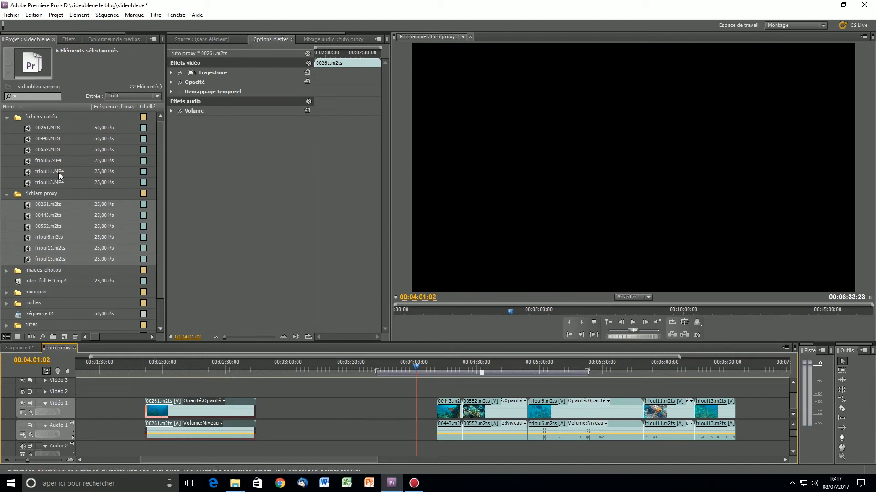
pyautogui.click(28, 127)
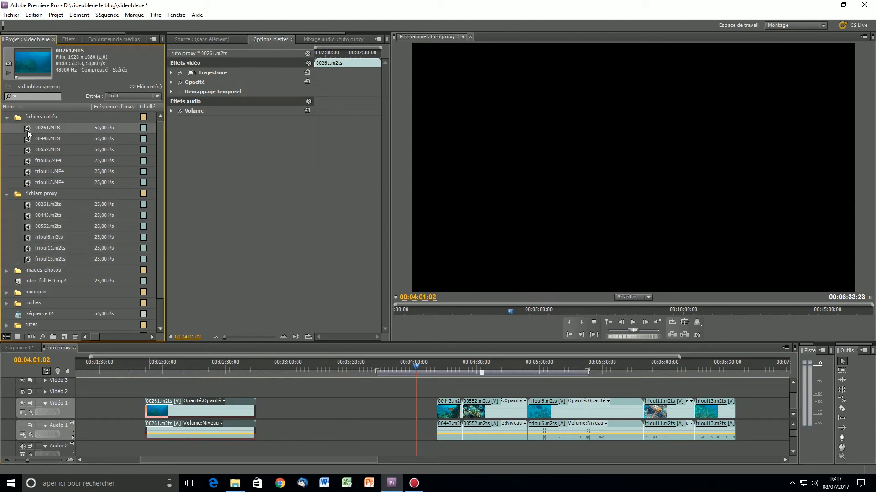
pyautogui.moveTo(261, 378); pyautogui.dragTo(276, 407)
pyautogui.click(279, 364)
pyautogui.moveTo(294, 371); pyautogui.dragTo(341, 384)
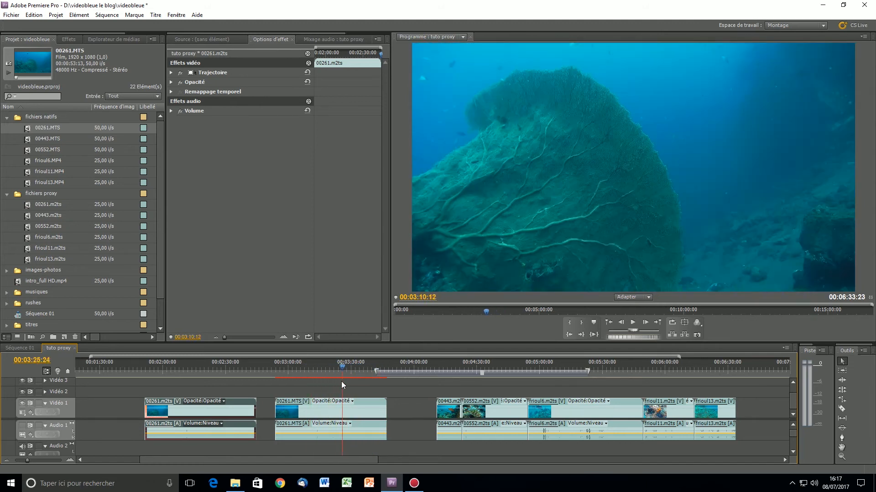
pyautogui.moveTo(373, 384); pyautogui.dragTo(333, 384)
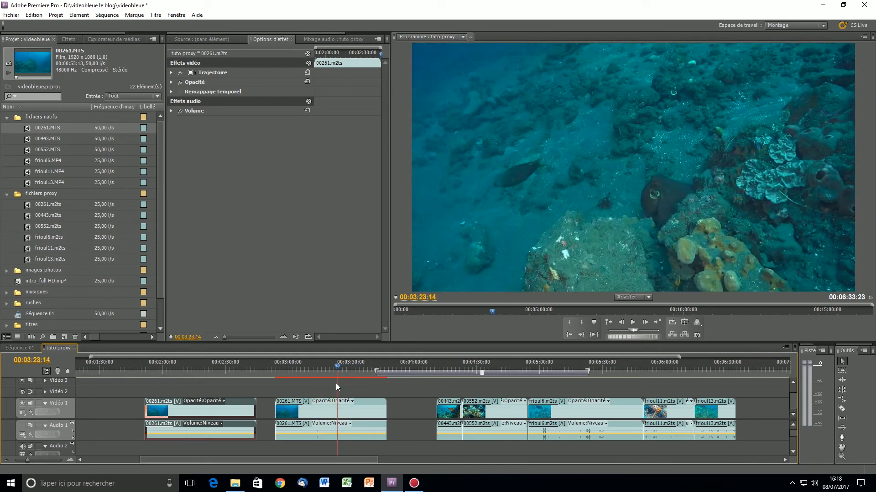
pyautogui.moveTo(346, 391); pyautogui.dragTo(229, 393)
# Delete the native 00261.MTS clip from the sequence and move 00261.m2ts back against 00443.m2ts
pyautogui.click(325, 412)
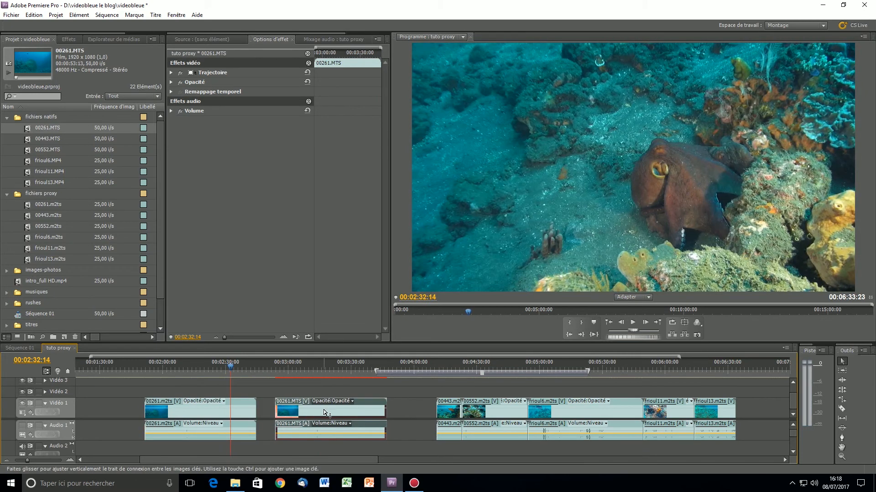
pyautogui.press('Delete')
pyautogui.moveTo(175, 401); pyautogui.dragTo(345, 406)
# Extend the sequence's work area at both ends so it spans all six proxy clips
pyautogui.moveTo(376, 371); pyautogui.dragTo(316, 383)
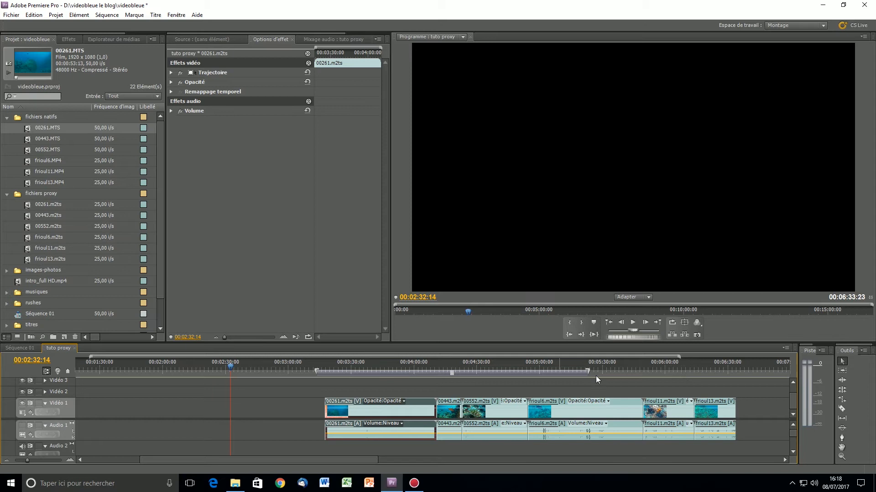
pyautogui.moveTo(588, 371); pyautogui.dragTo(735, 385)
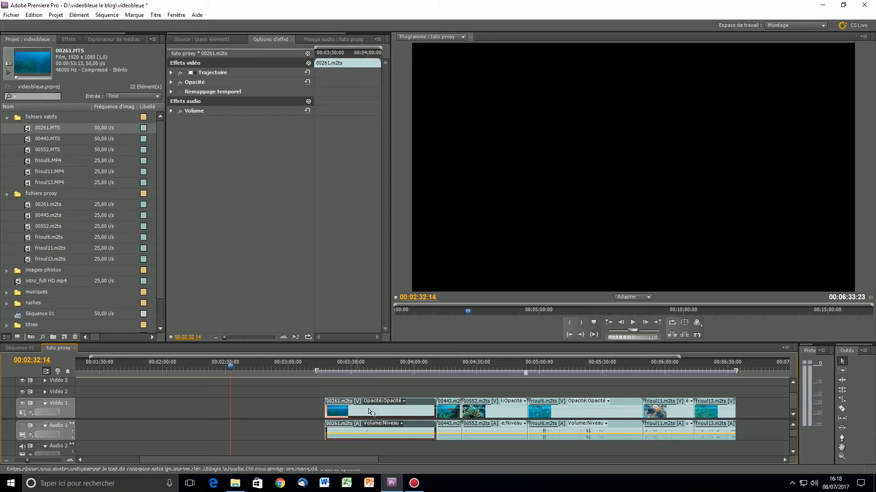
# Apply the custom Correcteur chromatique rapide preset from Préconfigurations to the 00261.m2ts clip and preview the correction
pyautogui.click(68, 39)
pyautogui.moveTo(24, 79); pyautogui.dragTo(241, 192)
pyautogui.moveTo(228, 364); pyautogui.dragTo(420, 393)
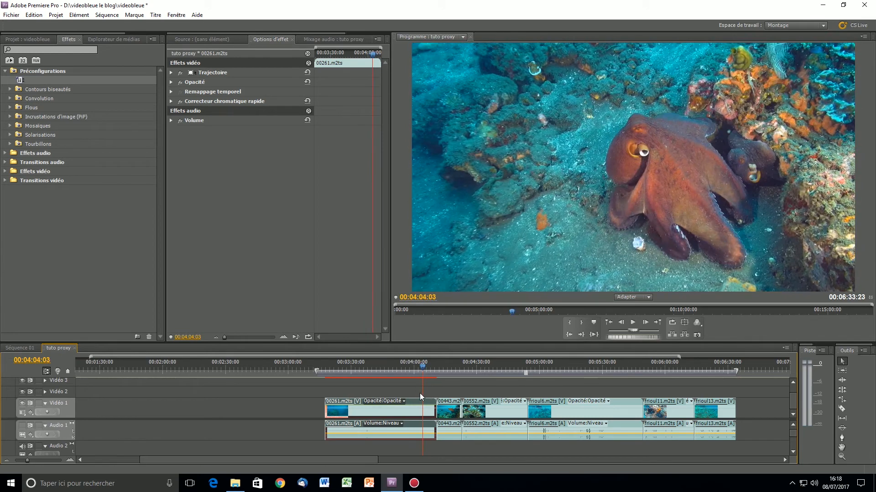
# Toggle the Correcteur chromatique rapide effect off and on to compare the 00261.m2ts image with and without correction
pyautogui.click(179, 102)
pyautogui.click(179, 102)
pyautogui.moveTo(420, 372); pyautogui.dragTo(414, 388)
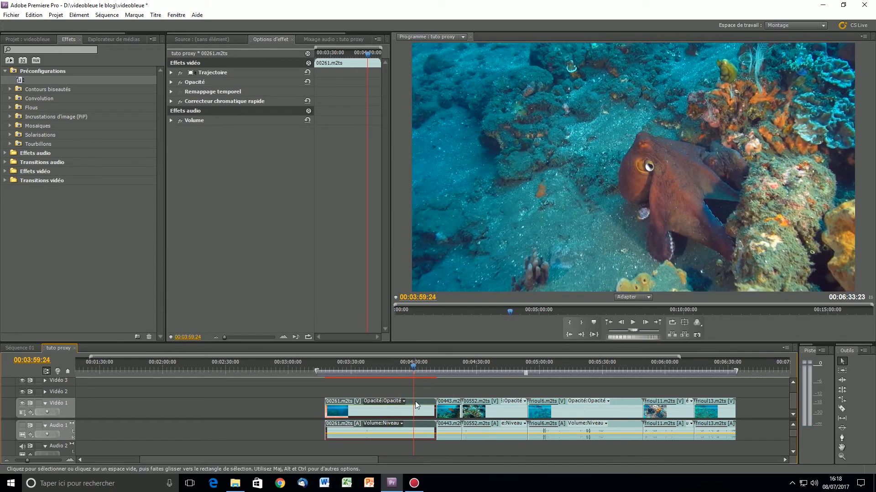
# Copy the 00261.m2ts clip, paste its attributes onto the other five proxy clips and preview the sequence
pyautogui.rightClick(415, 401)
pyautogui.click(451, 78)
pyautogui.moveTo(457, 389); pyautogui.dragTo(718, 445)
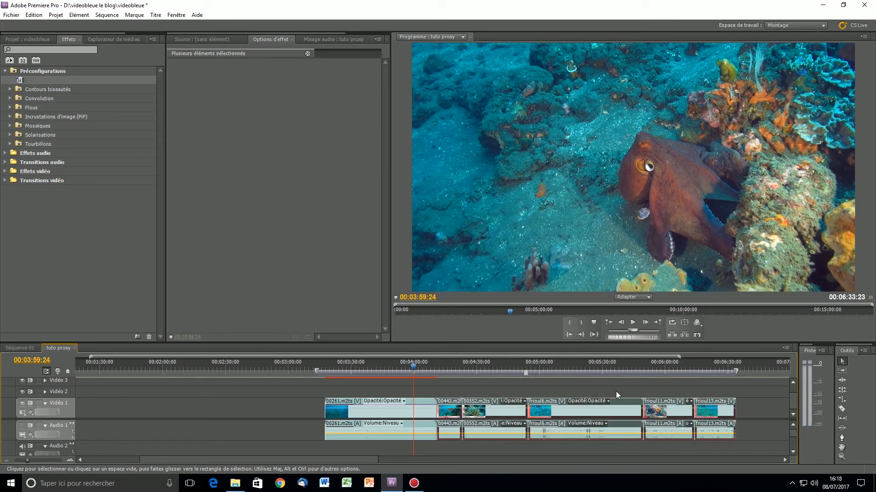
pyautogui.rightClick(614, 401)
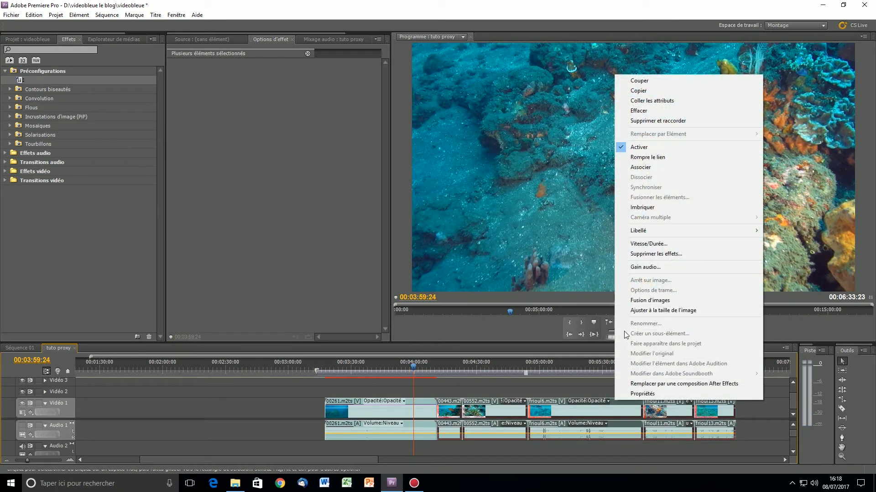
pyautogui.click(655, 100)
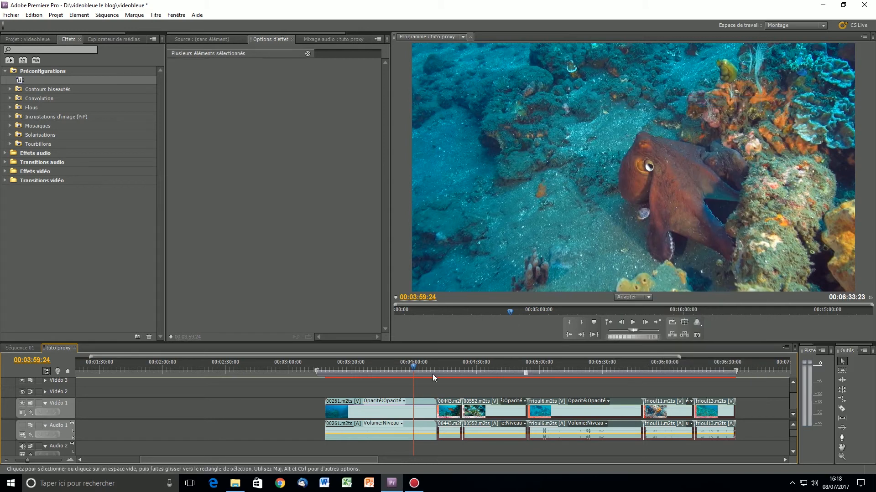
pyautogui.click(402, 386)
pyautogui.moveTo(413, 368)
pyautogui.mouseDown()
pyautogui.moveTo(725, 373)
pyautogui.moveTo(442, 383)
pyautogui.moveTo(633, 377)
pyautogui.moveTo(349, 370)
pyautogui.moveTo(401, 363)
pyautogui.mouseUp()
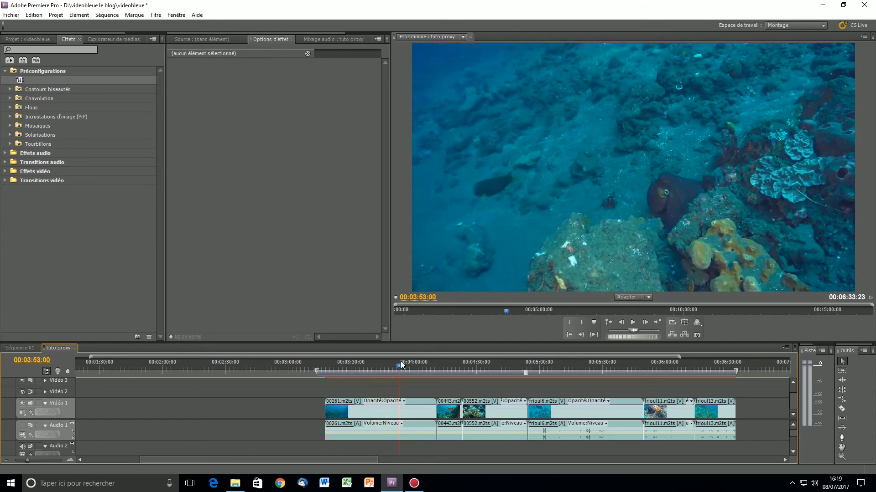
# Trim the start of 00261.m2ts to 00:03:53:00 and the end of 00443.m2ts to 00:04:20:23
pyautogui.moveTo(325, 404); pyautogui.dragTo(399, 404)
pyautogui.moveTo(430, 361); pyautogui.dragTo(456, 358)
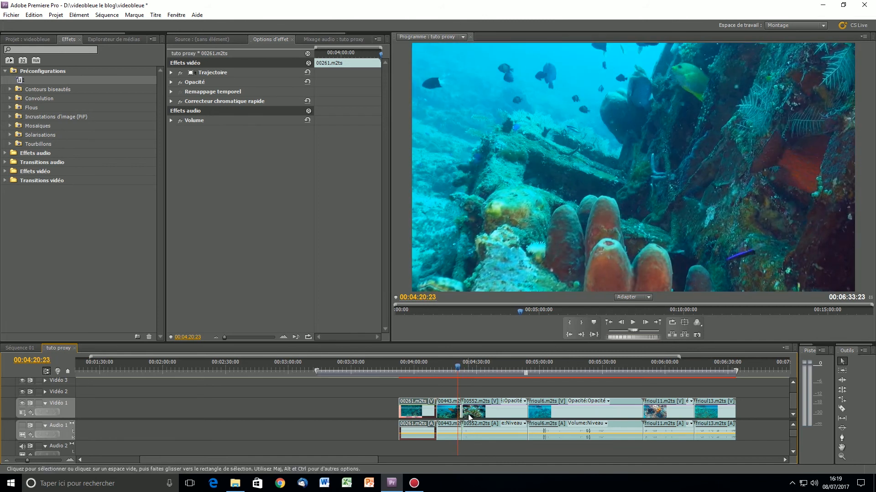
pyautogui.moveTo(462, 406); pyautogui.dragTo(467, 405)
# Trim the start of 00552.m2ts at 00:04:26:03, shorten its end and close the gap before frioul6.m2ts
pyautogui.moveTo(457, 370)
pyautogui.mouseDown()
pyautogui.moveTo(484, 363)
pyautogui.moveTo(468, 376)
pyautogui.mouseUp()
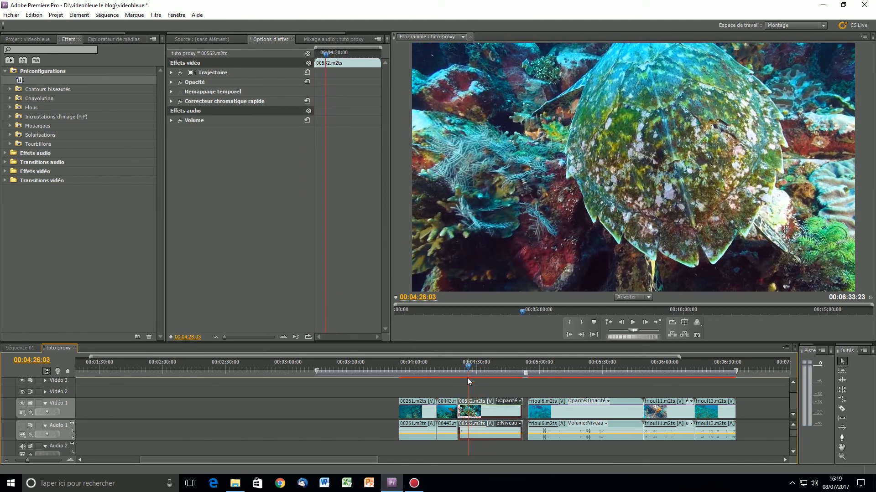
pyautogui.moveTo(460, 403); pyautogui.dragTo(472, 404)
pyautogui.moveTo(466, 363); pyautogui.dragTo(497, 375)
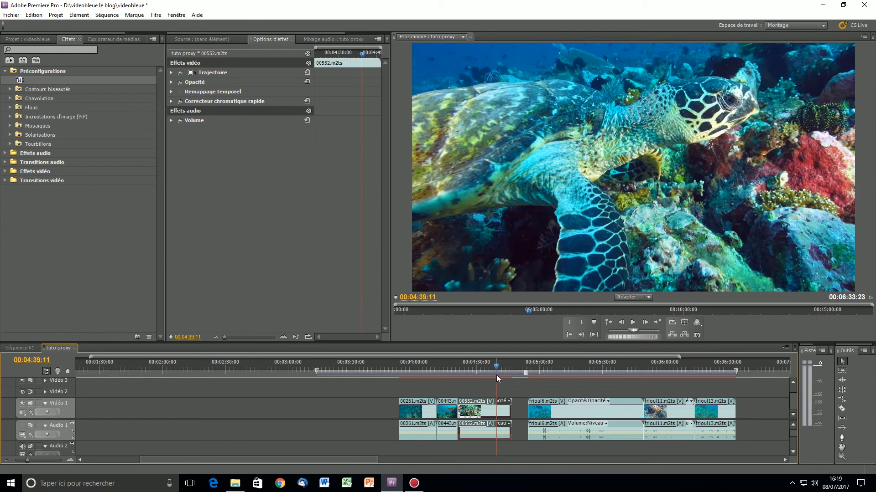
pyautogui.moveTo(510, 408); pyautogui.dragTo(500, 411)
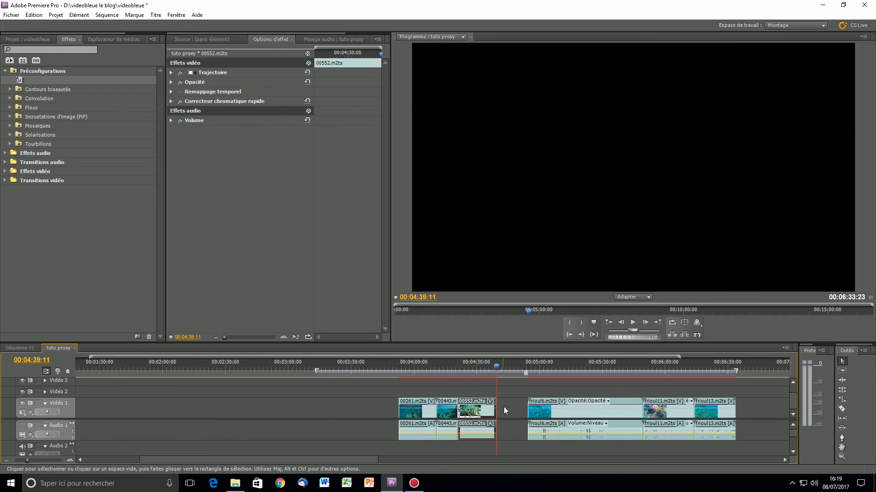
pyautogui.click(514, 414)
pyautogui.press('Delete')
pyautogui.click(495, 370)
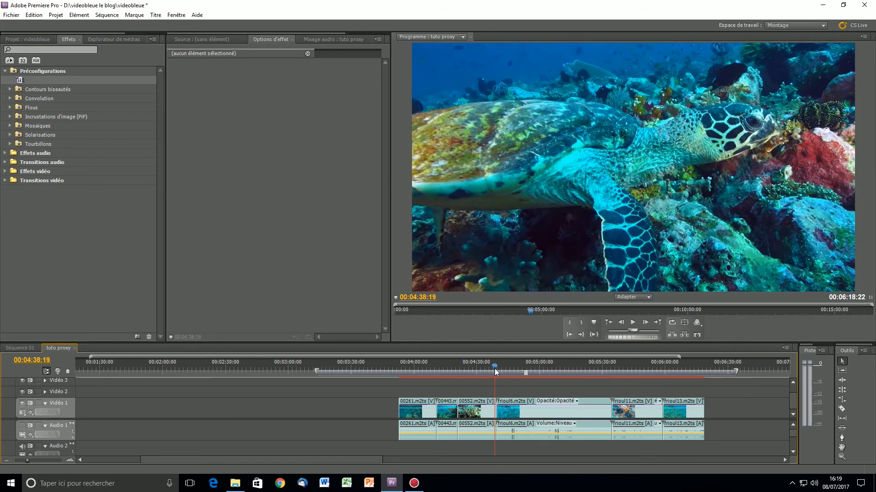
# Trim the opening of frioul6.m2ts and keep its new start joined to the end of 00552.m2ts
pyautogui.click(506, 370)
pyautogui.moveTo(505, 367); pyautogui.dragTo(522, 361)
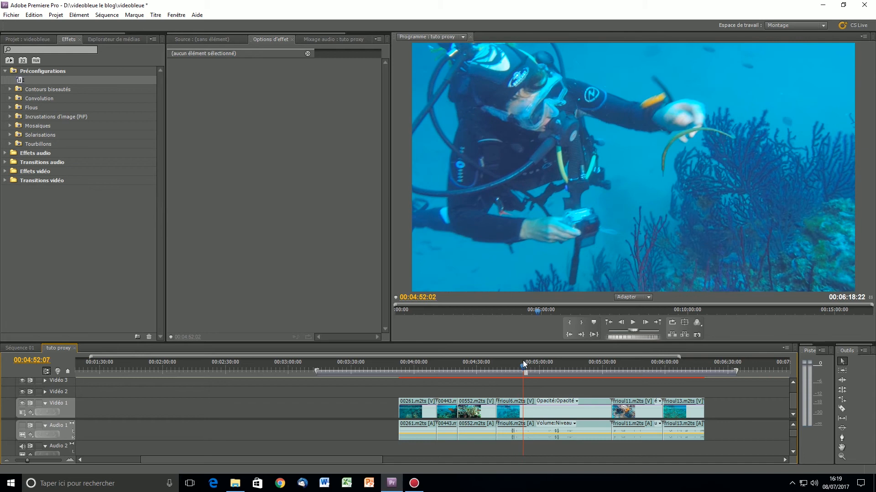
pyautogui.click(498, 403)
pyautogui.moveTo(499, 404); pyautogui.dragTo(522, 404)
# Split frioul6.m2ts at 00:04:51:10, trim the start of its second part and ripple-delete the gap between both parts
pyautogui.moveTo(519, 365)
pyautogui.mouseDown()
pyautogui.moveTo(497, 376)
pyautogui.moveTo(521, 373)
pyautogui.mouseUp()
pyautogui.press('c')
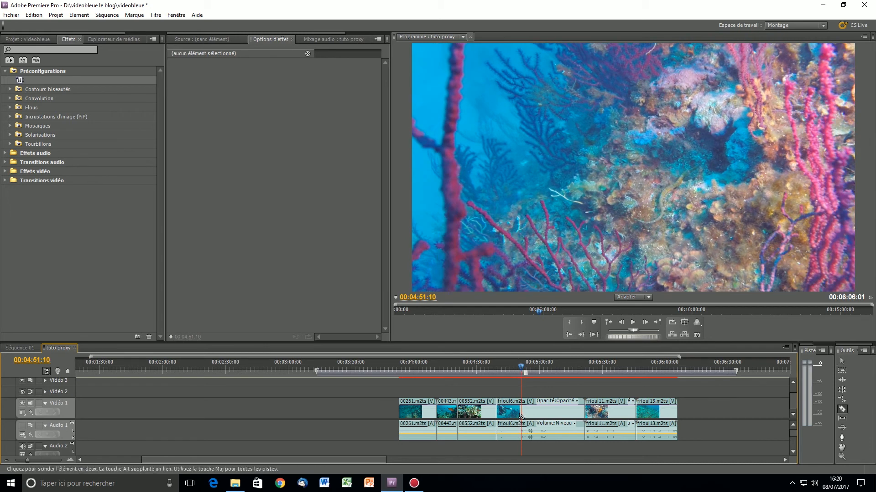
pyautogui.click(522, 406)
pyautogui.press('v')
pyautogui.moveTo(523, 403); pyautogui.dragTo(551, 403)
pyautogui.rightClick(535, 407)
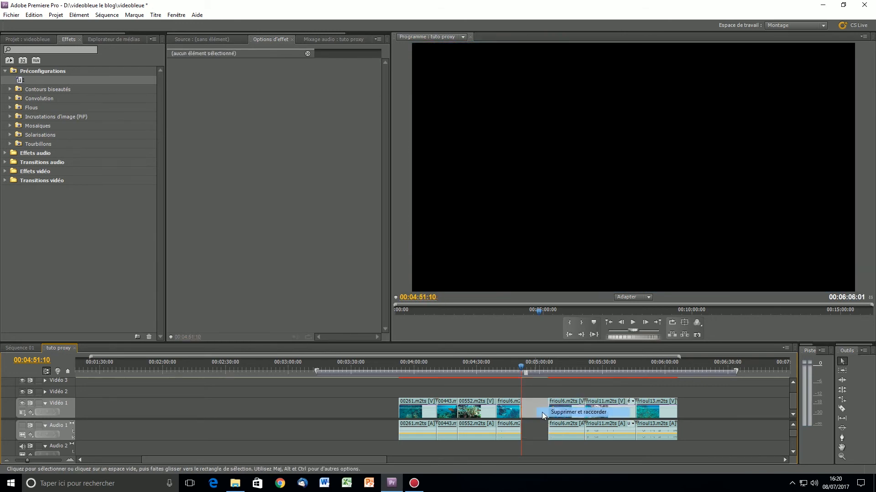
pyautogui.click(541, 412)
# Shorten frioul11.m2ts with the resulting gap ripple-deleted, and trim the end of the last clip, frioul13.m2ts
pyautogui.click(516, 370)
pyautogui.moveTo(518, 373); pyautogui.dragTo(588, 378)
pyautogui.moveTo(559, 405); pyautogui.dragTo(612, 404)
pyautogui.rightClick(584, 411)
pyautogui.click(591, 415)
pyautogui.click(618, 409)
pyautogui.moveTo(613, 367); pyautogui.dragTo(481, 404)
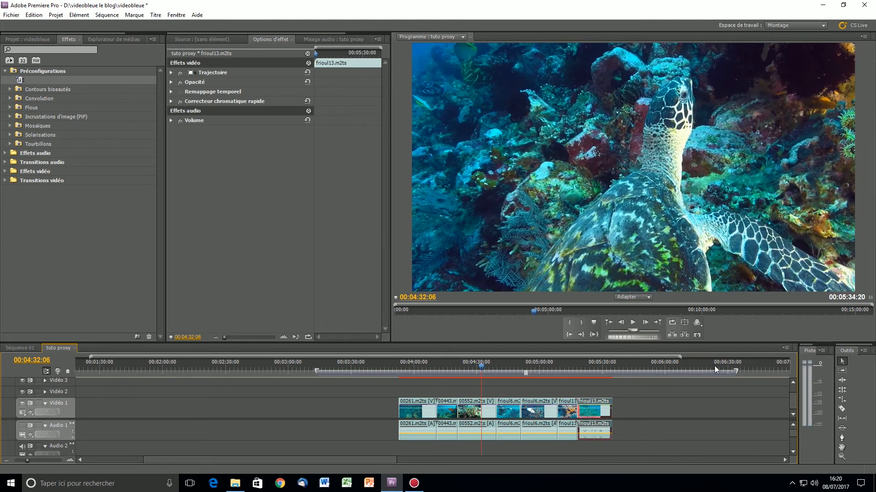
# Fit both ends of the work area to the shortened edit and bring up the project's native and proxy media list
pyautogui.moveTo(737, 368); pyautogui.dragTo(612, 376)
pyautogui.moveTo(316, 371); pyautogui.dragTo(396, 394)
pyautogui.moveTo(468, 370); pyautogui.dragTo(426, 396)
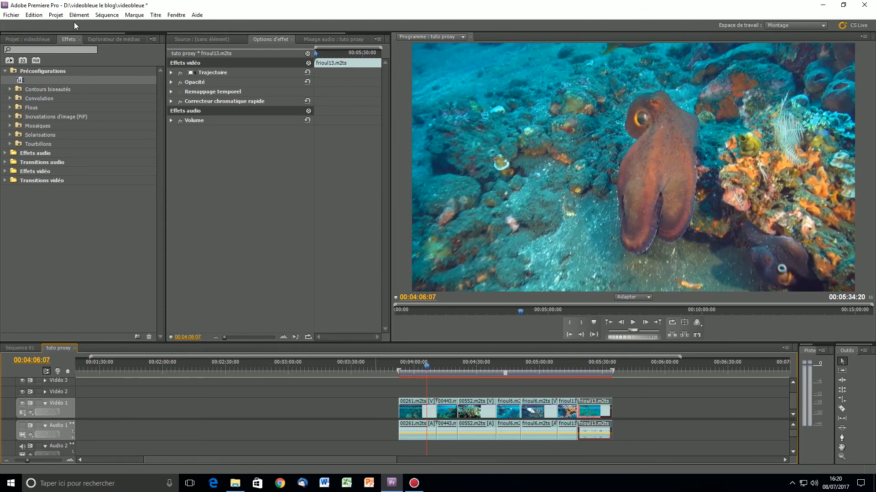
pyautogui.click(40, 37)
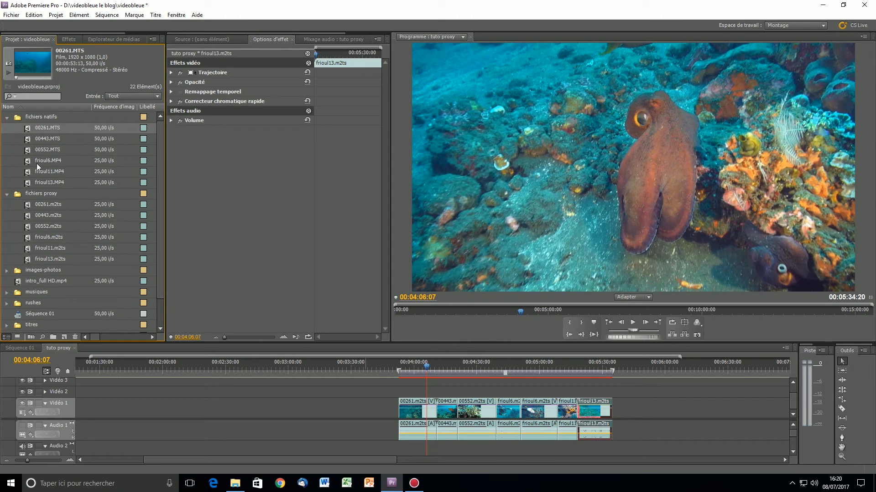
pyautogui.moveTo(426, 362); pyautogui.dragTo(414, 370)
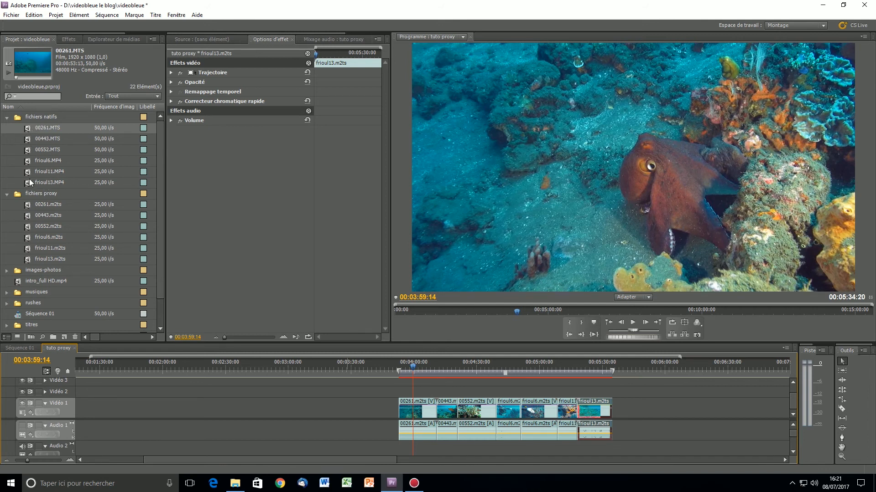
# Switch to File Explorer and open the fichiers proxy folder inside videobleue le blog on drive D
pyautogui.click(823, 6)
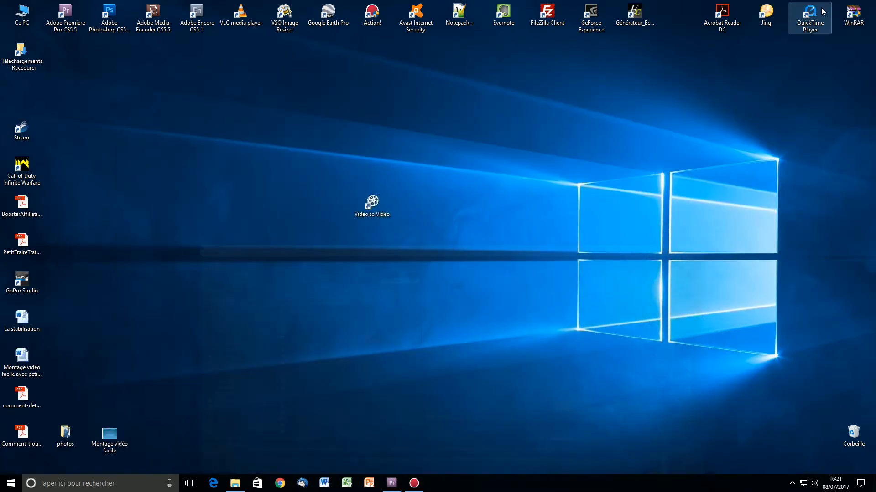
pyautogui.doubleClick(28, 17)
pyautogui.doubleClick(452, 242)
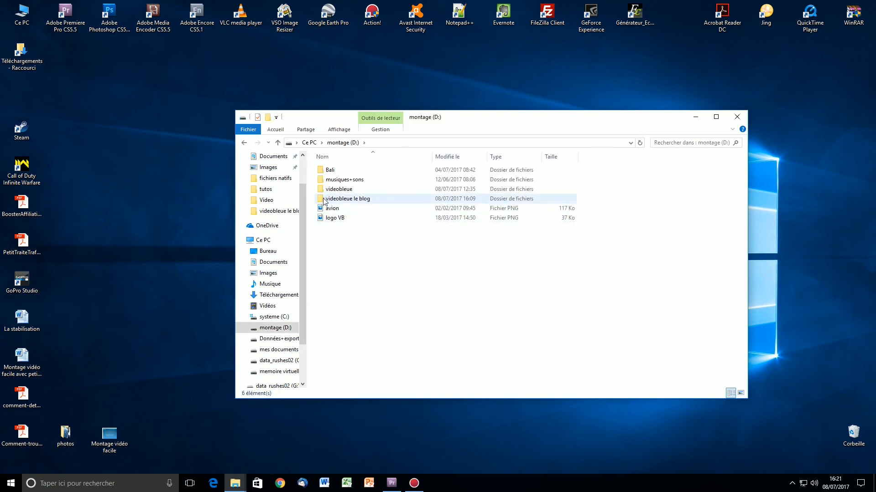
pyautogui.doubleClick(324, 199)
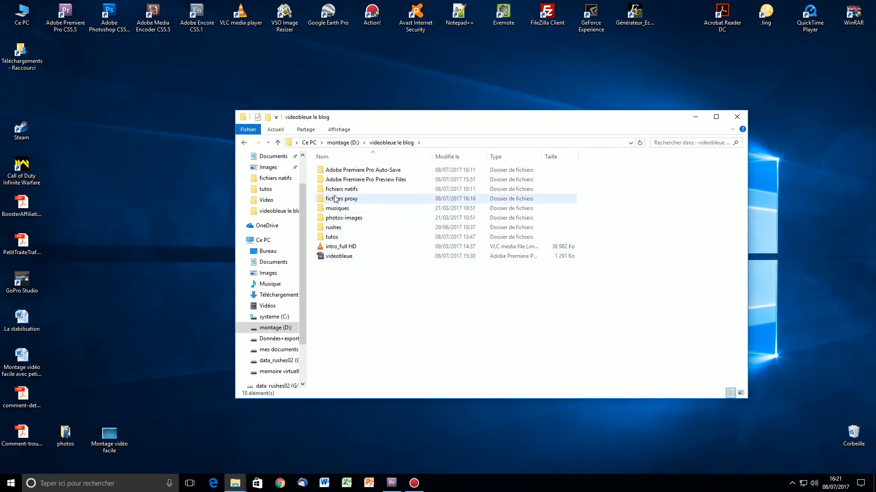
pyautogui.moveTo(341, 202)
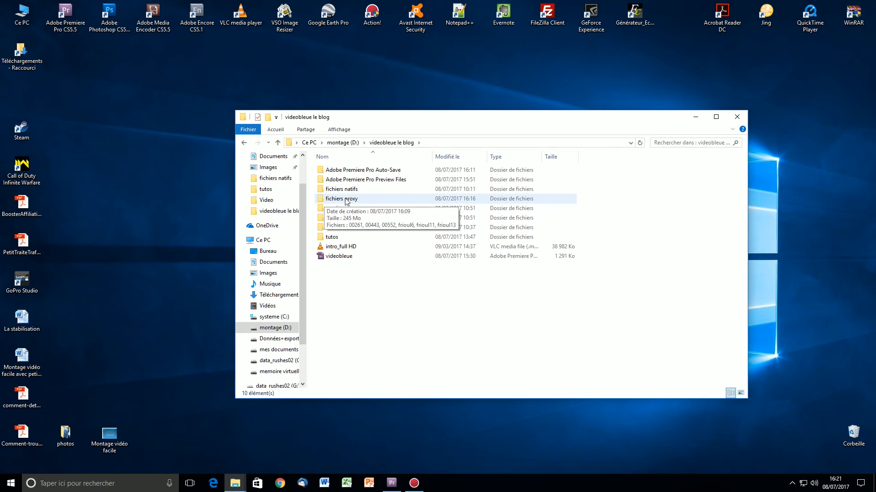
pyautogui.click(322, 201)
pyautogui.doubleClick(322, 201)
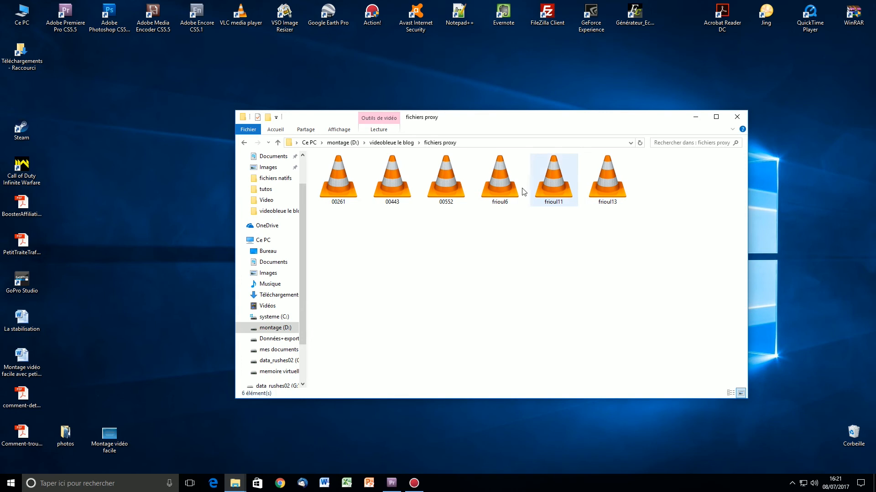
# Go back to videobleue le blog and rename the fichiers proxy folder as fichiers proxy 2
pyautogui.click(278, 143)
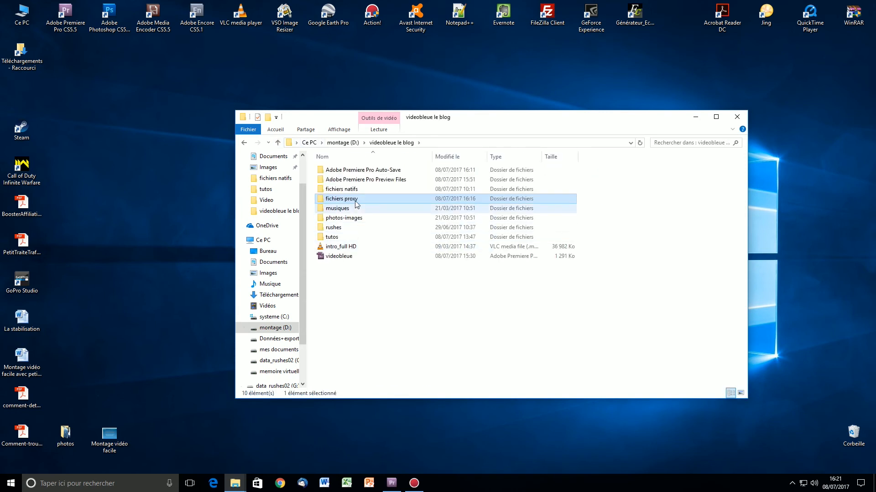
pyautogui.click(361, 201)
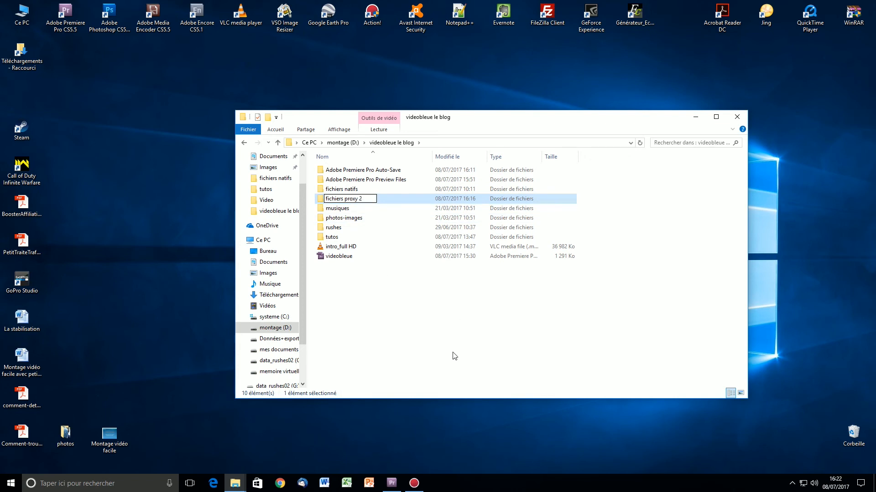
pyautogui.click(432, 318)
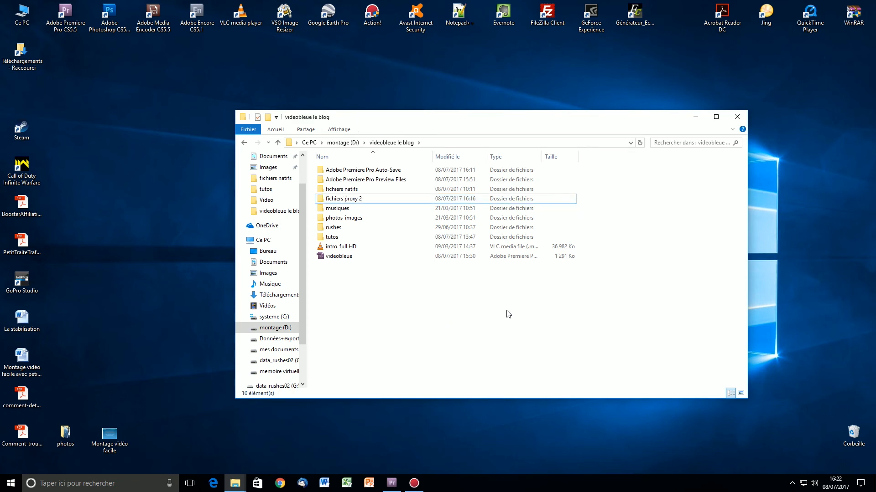
# Return to Premiere Pro and relink 00261.m2ts to the native 00261 file in D:\videobleue le blog\fichiers natifs
pyautogui.click(394, 487)
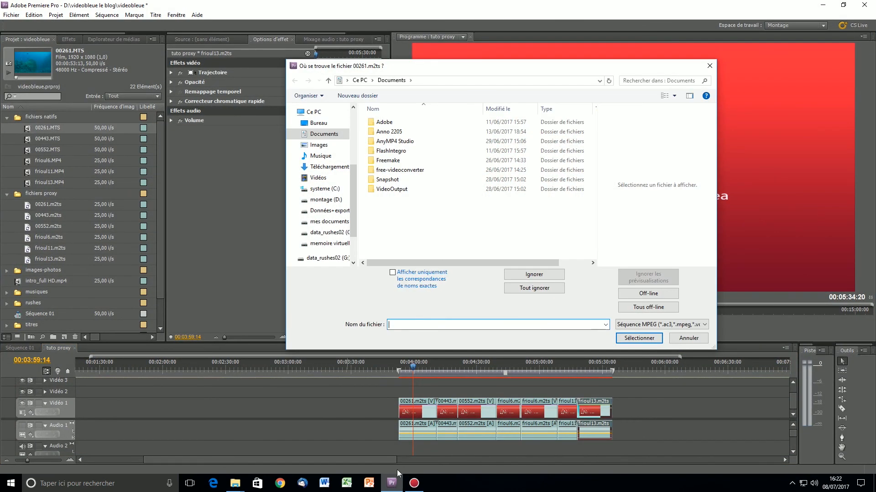
pyautogui.moveTo(557, 70); pyautogui.dragTo(532, 65)
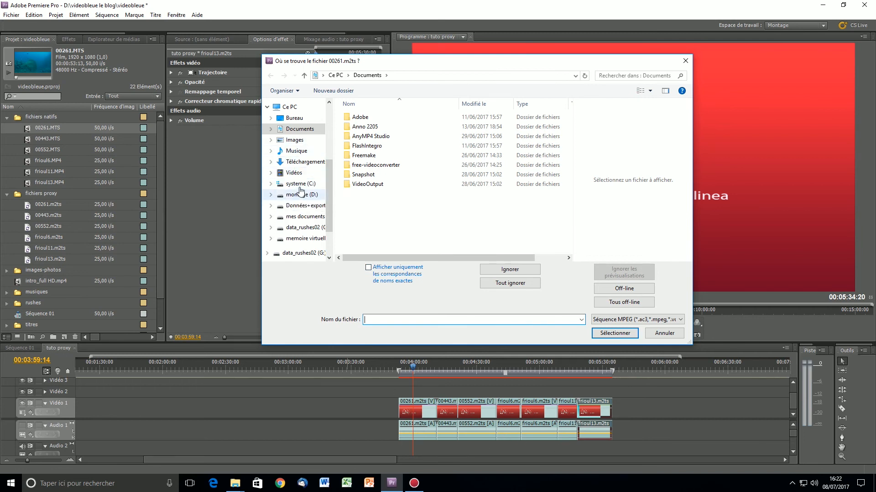
pyautogui.click(296, 196)
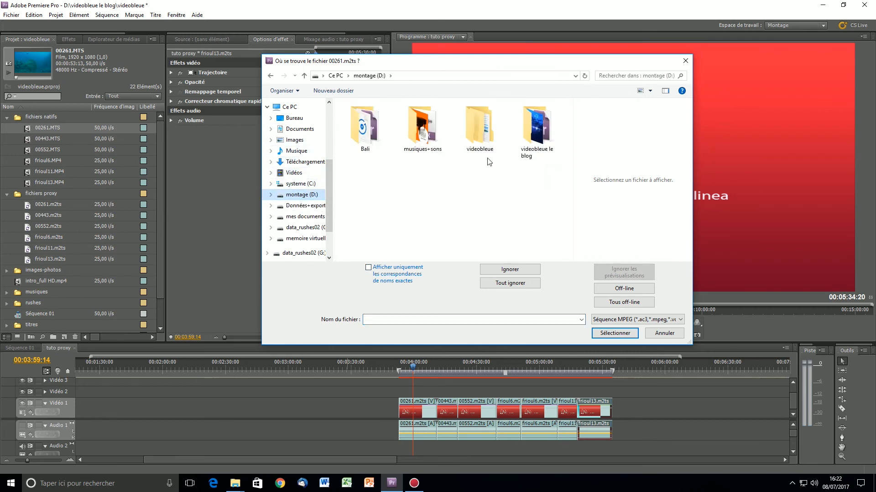
pyautogui.doubleClick(545, 123)
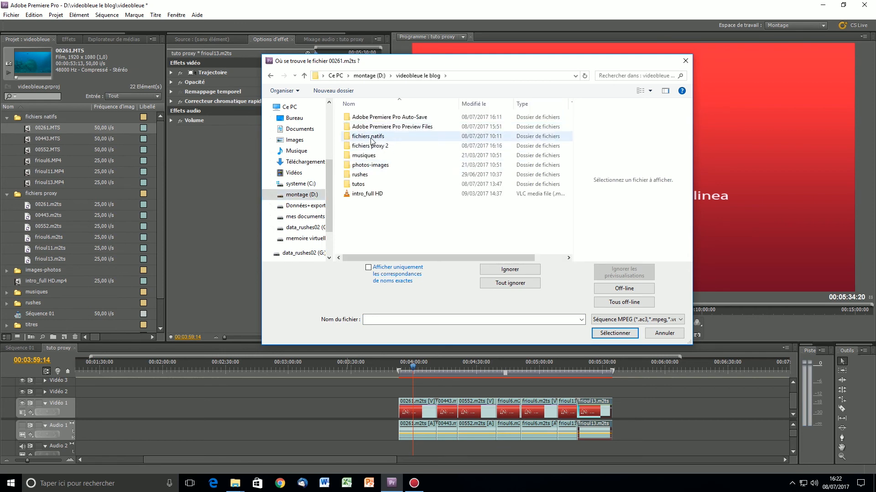
pyautogui.doubleClick(346, 137)
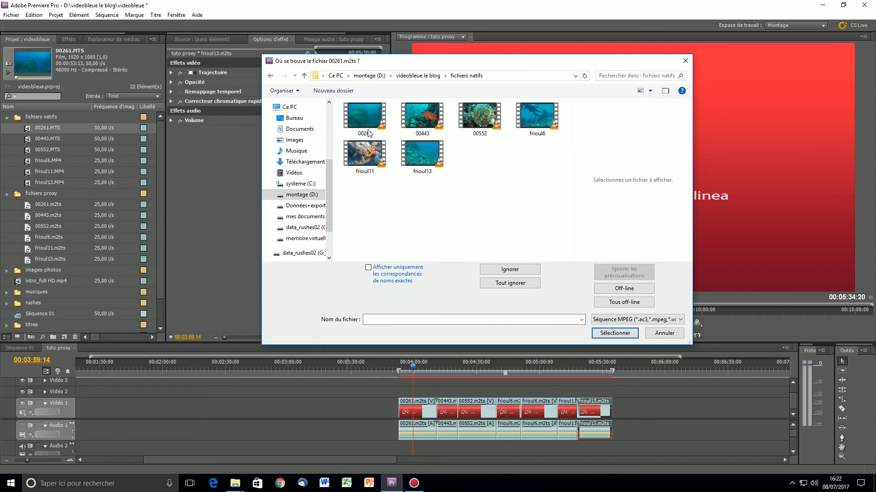
pyautogui.click(368, 111)
pyautogui.click(617, 333)
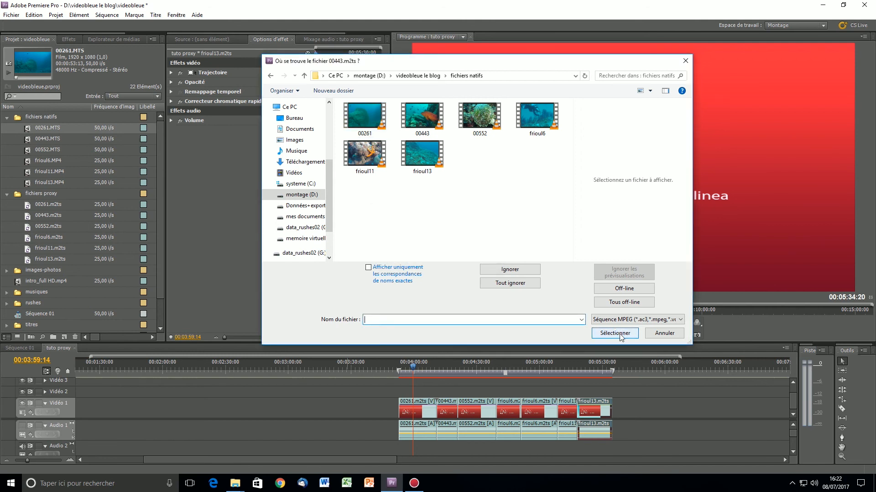
# Relink the missing 00443.m2ts and 00552.m2ts clips to the native files 00443 and 00552
pyautogui.click(422, 115)
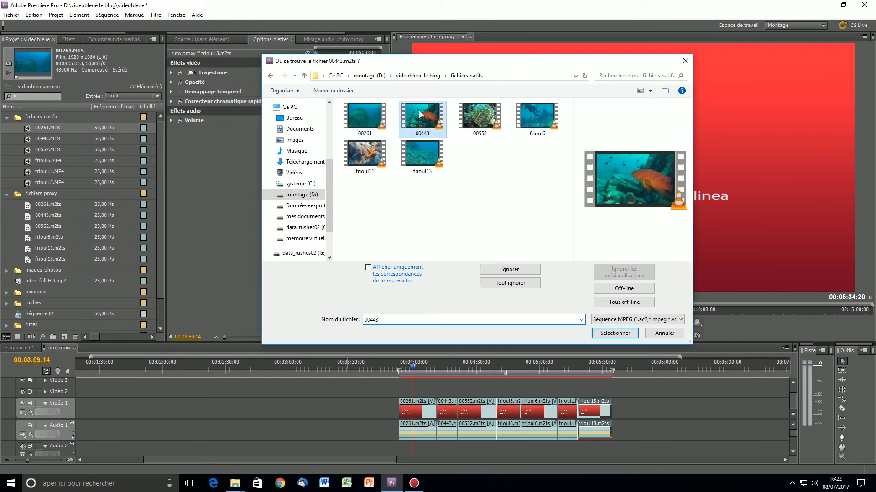
pyautogui.click(616, 333)
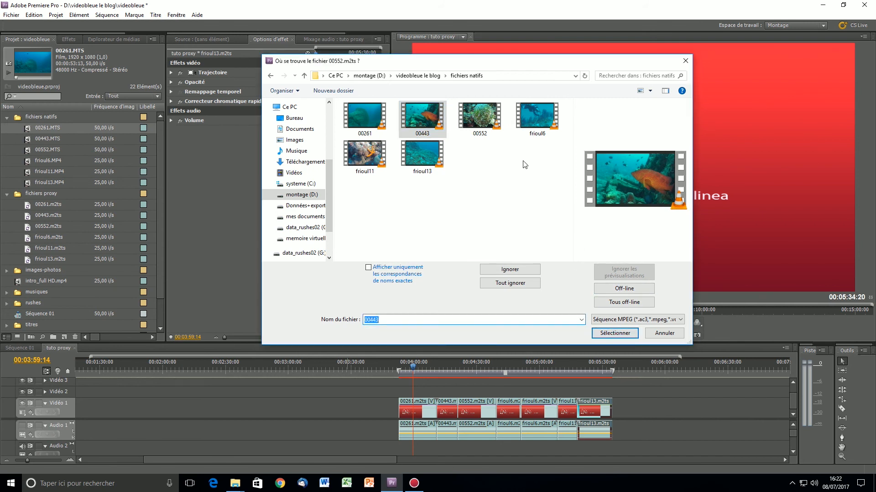
pyautogui.click(480, 117)
pyautogui.click(615, 332)
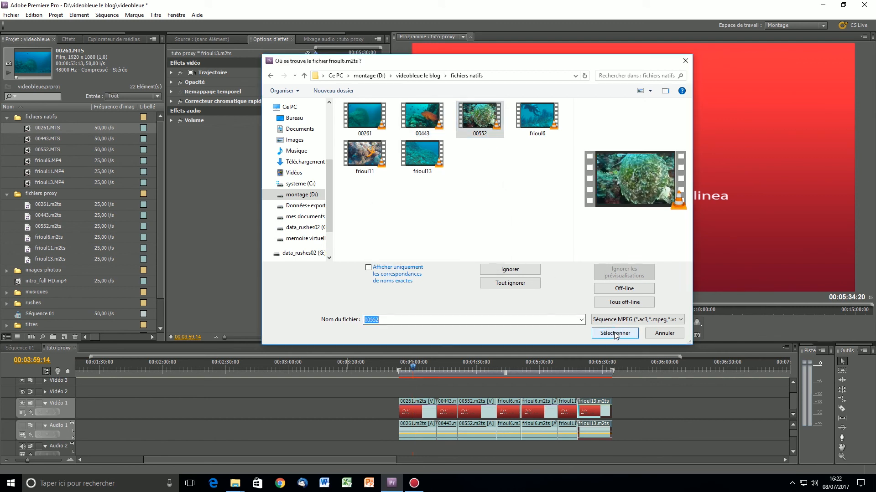
# Relink frioul6.m2ts, frioul11.m2ts and frioul13.m2ts to their native files in fichiers natifs and preview the sequence
pyautogui.click(542, 117)
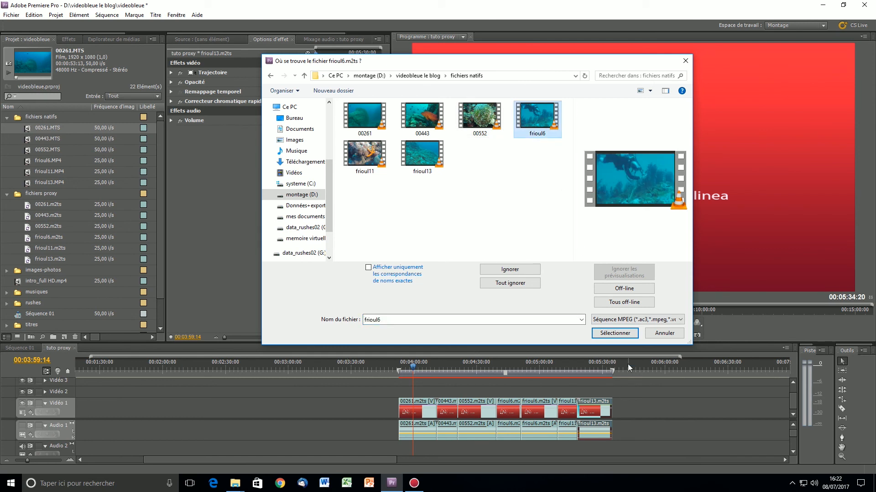
pyautogui.click(614, 333)
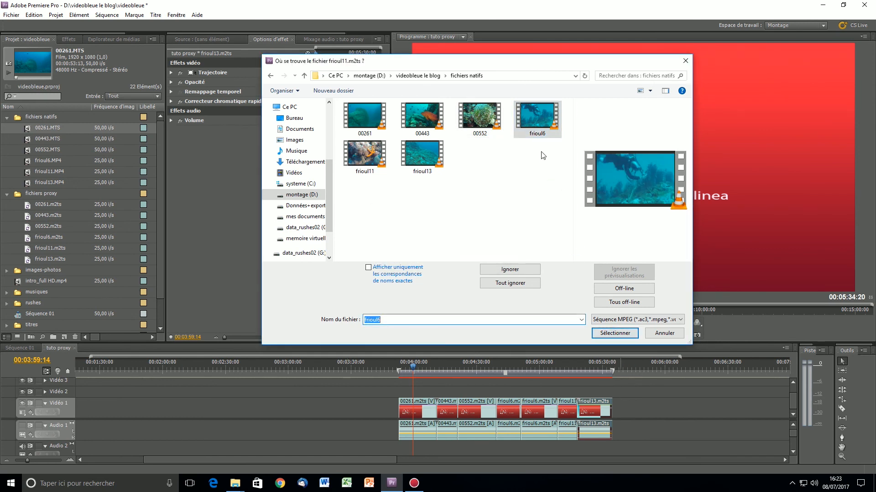
pyautogui.click(368, 153)
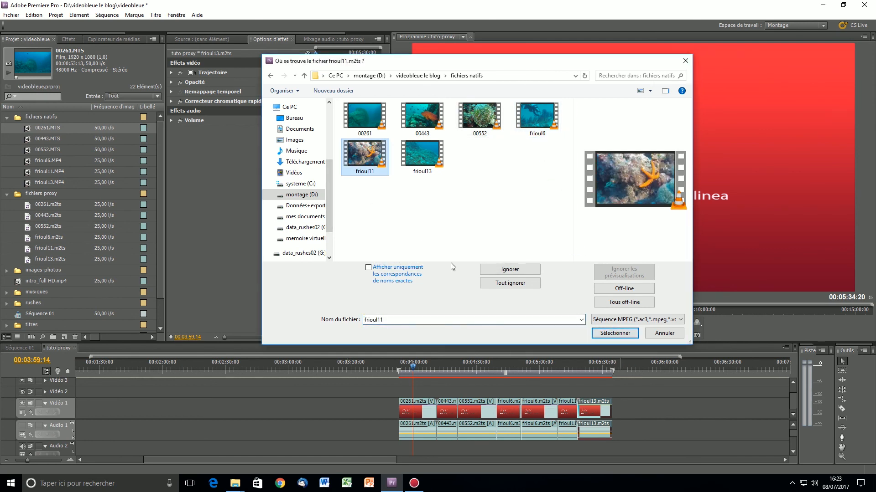
pyautogui.click(422, 157)
pyautogui.click(623, 333)
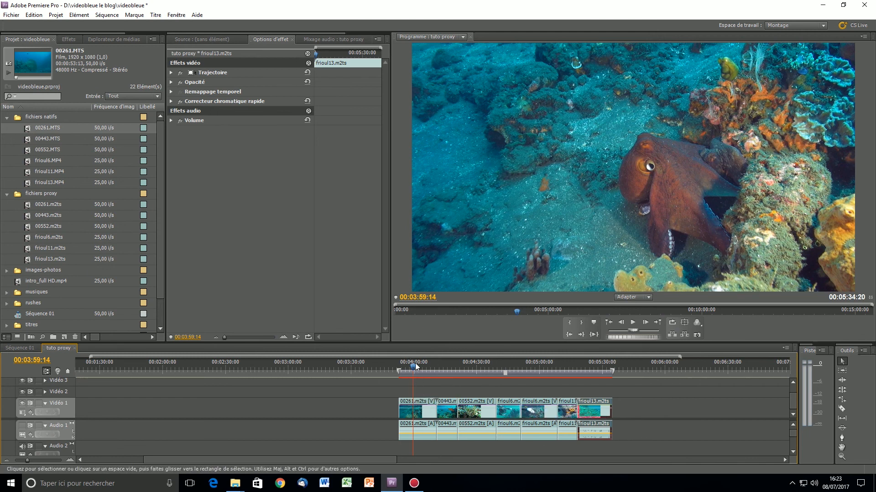
pyautogui.moveTo(415, 370); pyautogui.dragTo(424, 387)
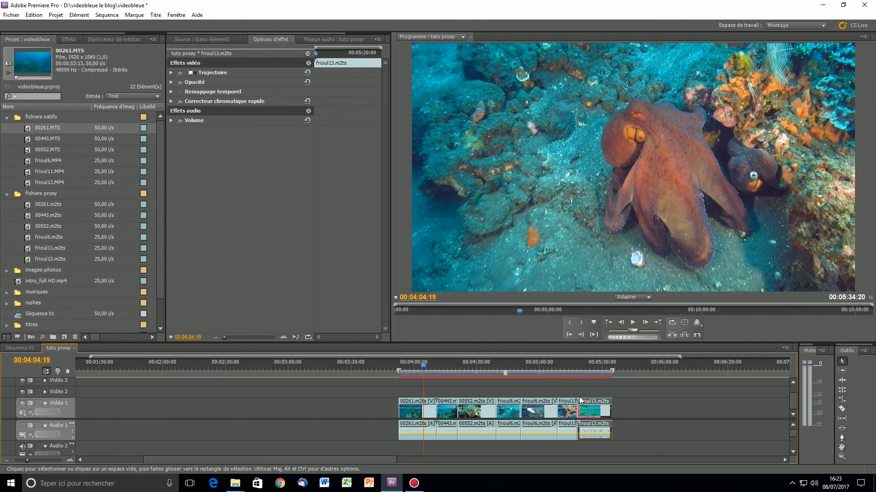